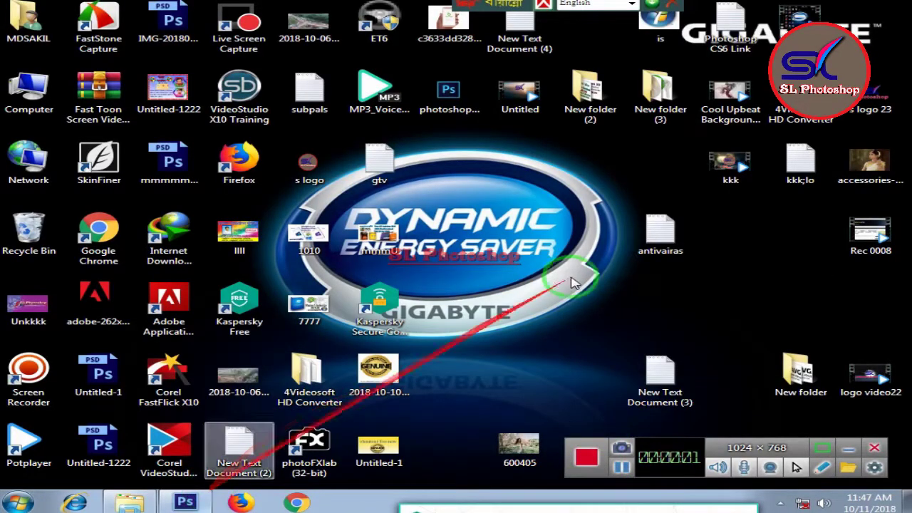
Refresh the Windows desktop icons from its right-click menu.
right_click(582, 171)
click(616, 208)
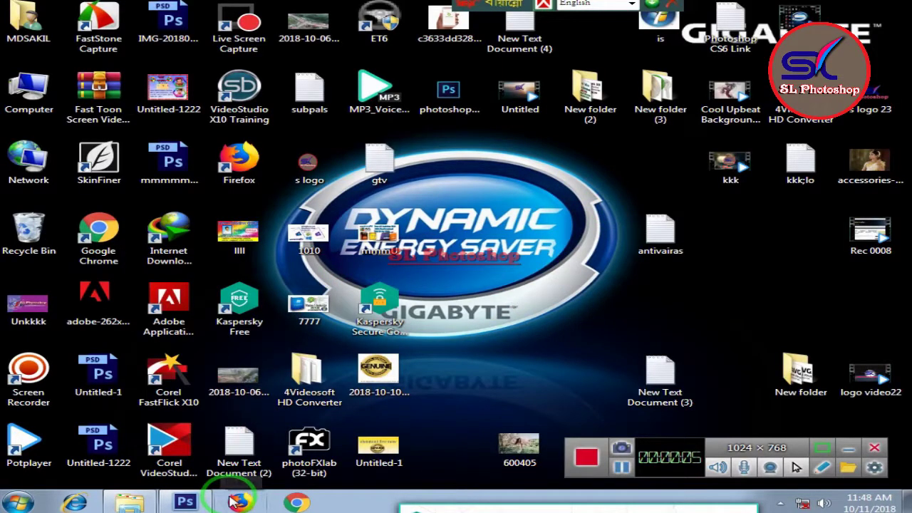
Bring Photoshop forward and open beautiful-blue-flowers-child-193035.jpg, the girl-and-dog garden photo.
click(184, 501)
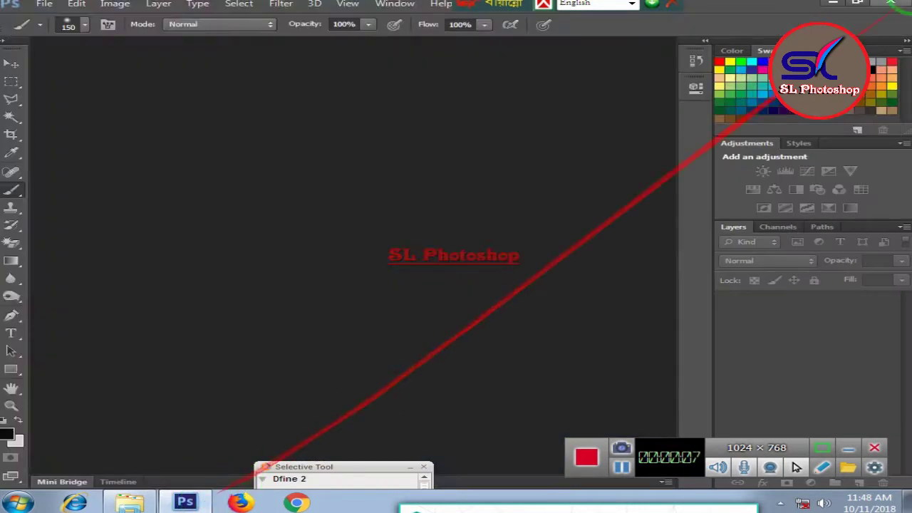
click(45, 6)
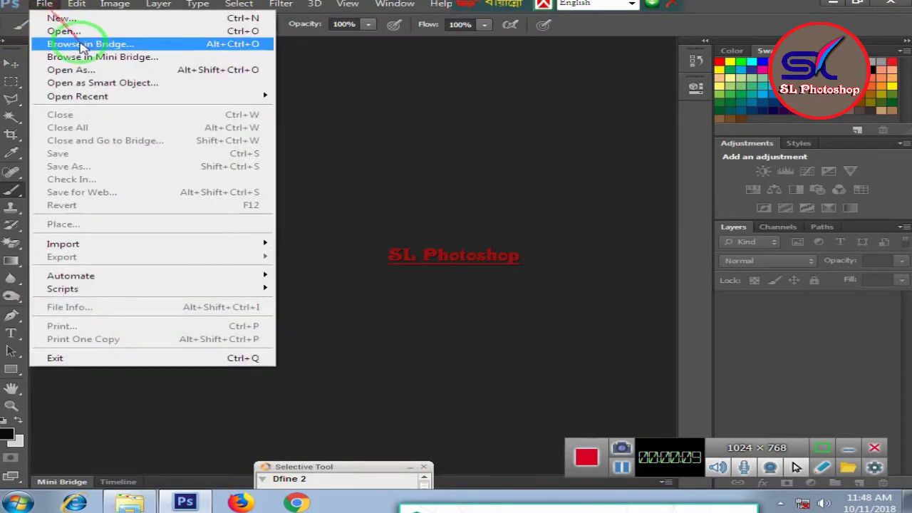
click(68, 32)
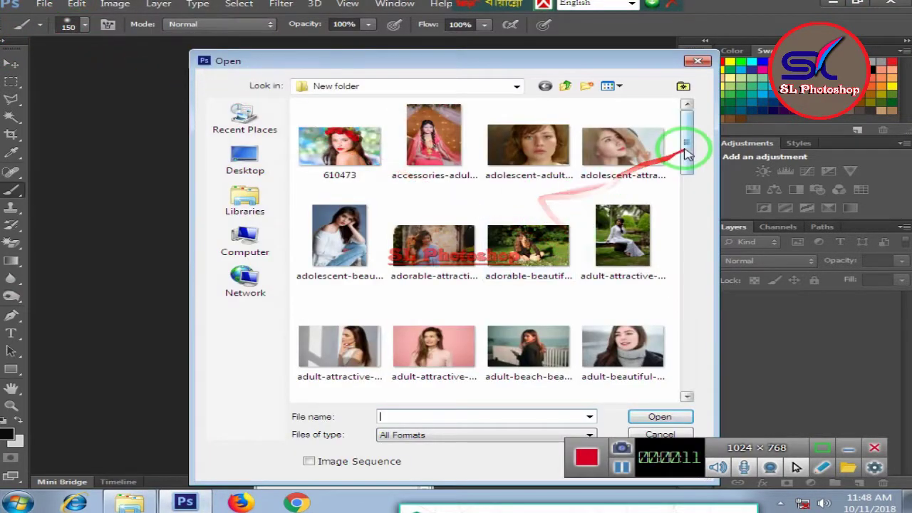
drag(686, 147, 694, 378)
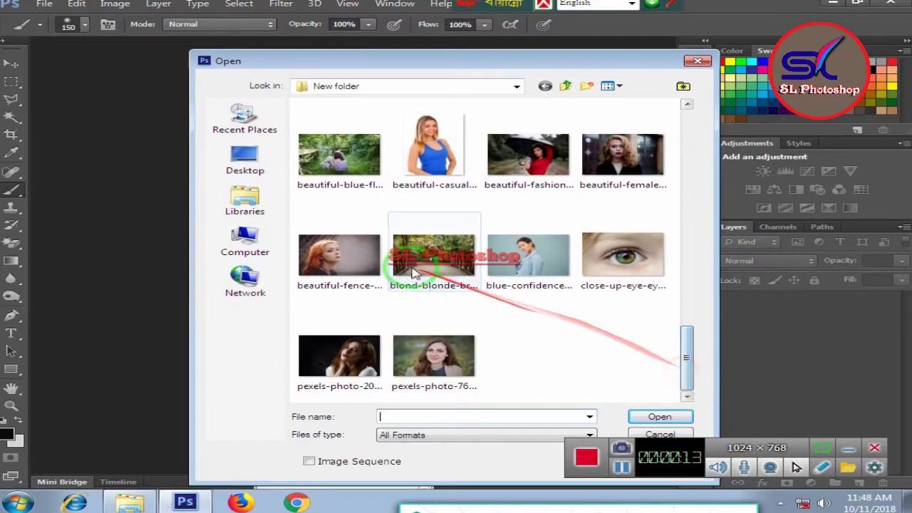
click(345, 174)
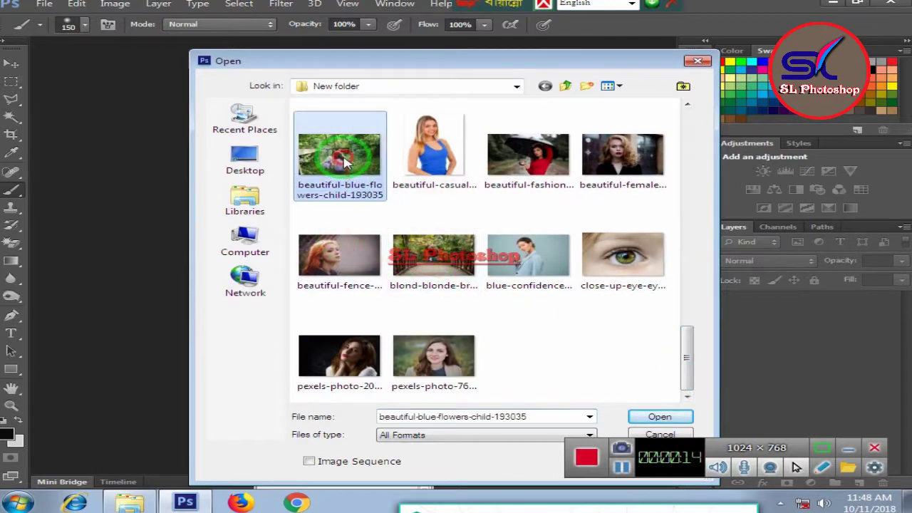
click(648, 415)
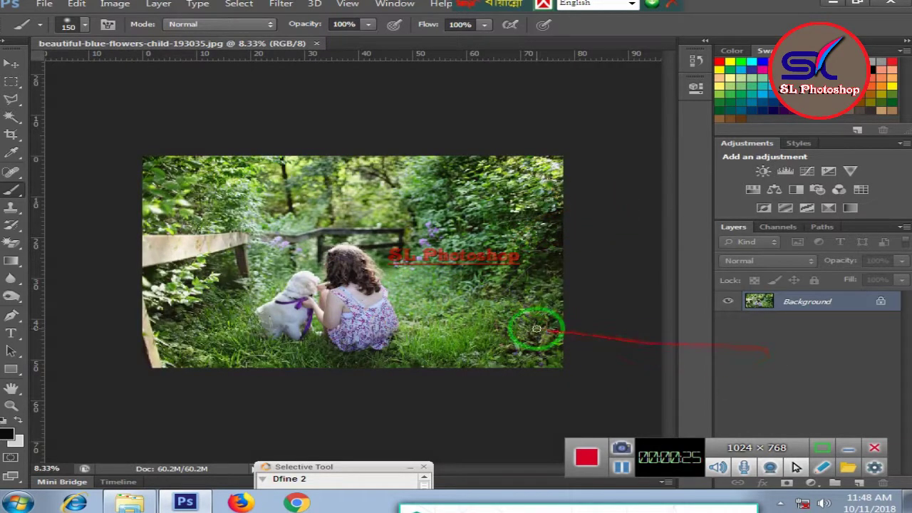
Duplicate the Background layer as Background copy.
right_click(792, 304)
click(776, 328)
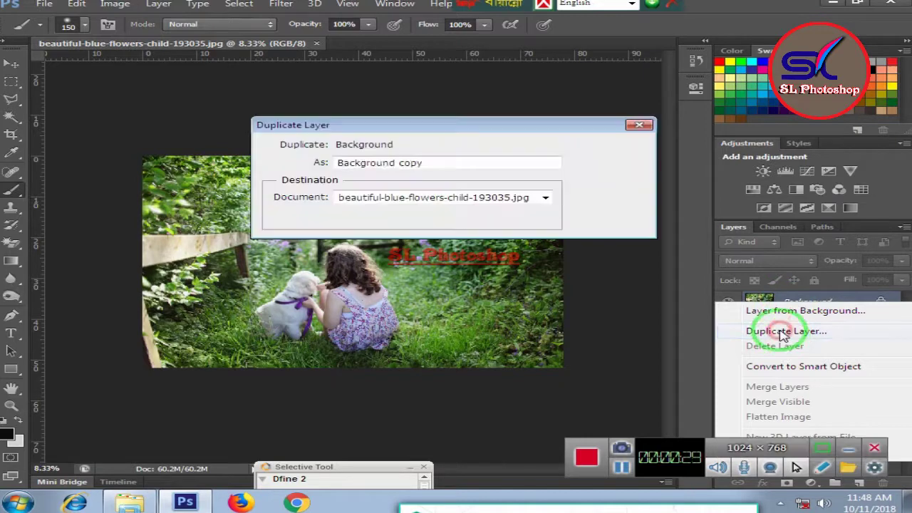
click(610, 146)
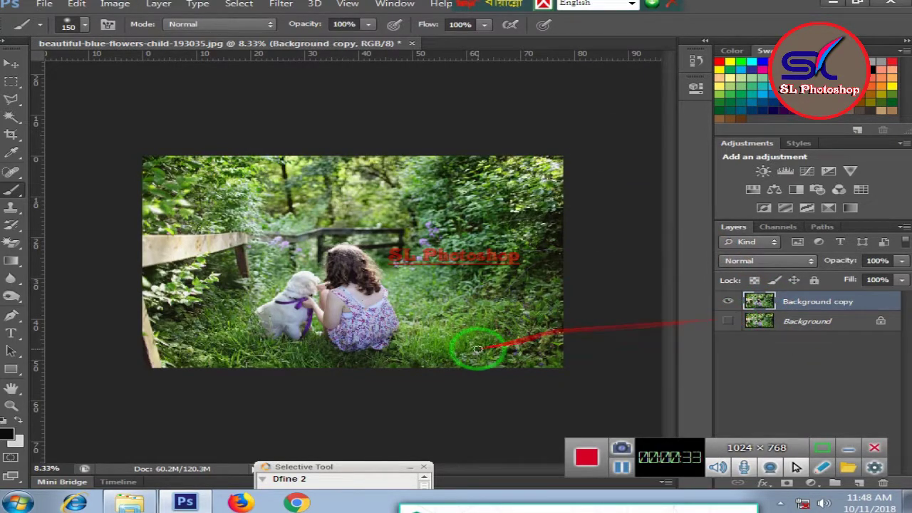
Zoom in, enter Quick Mask mode and select the regular Brush Tool.
key(ctrl+plus)
key(ctrl+plus)
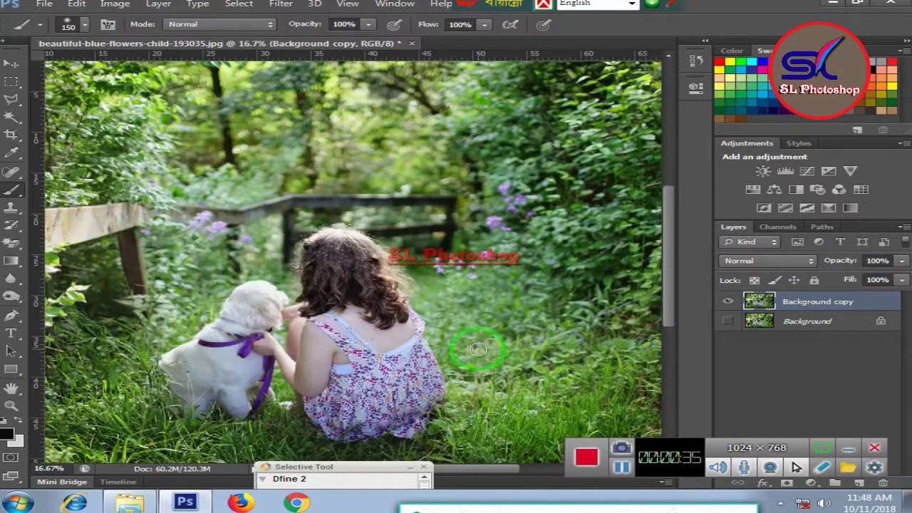
click(11, 459)
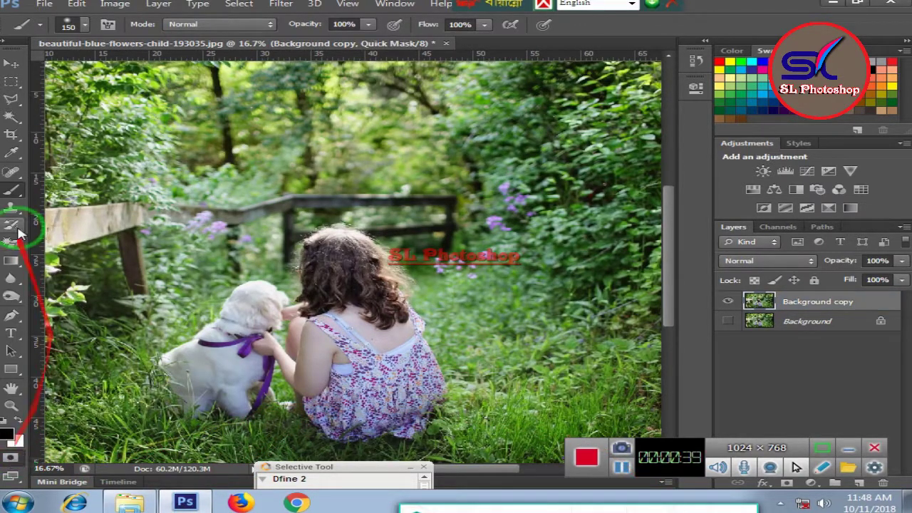
click(9, 191)
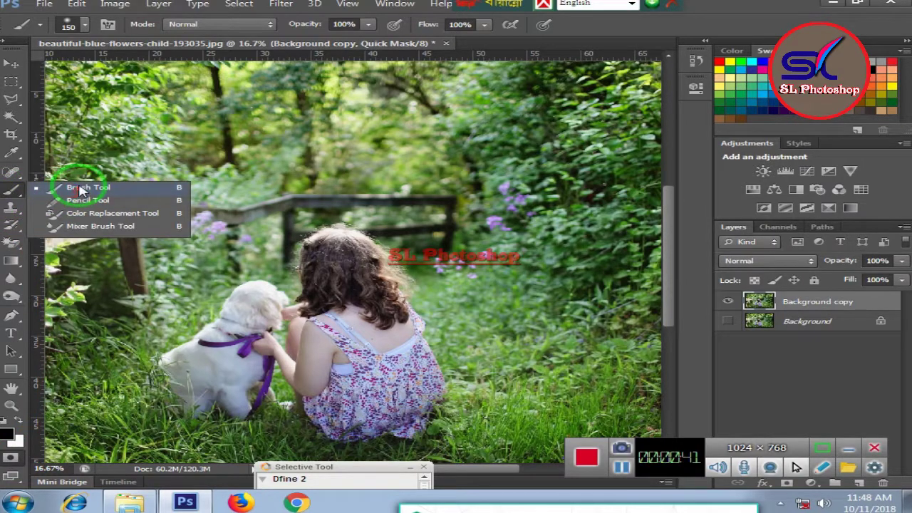
click(79, 189)
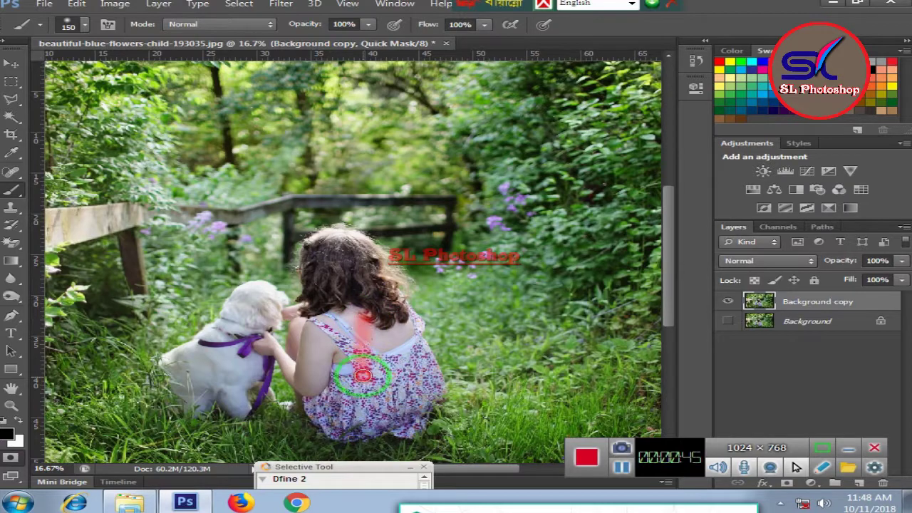
Start the quick mask along the girl's back and over her hair.
drag(363, 295, 382, 364)
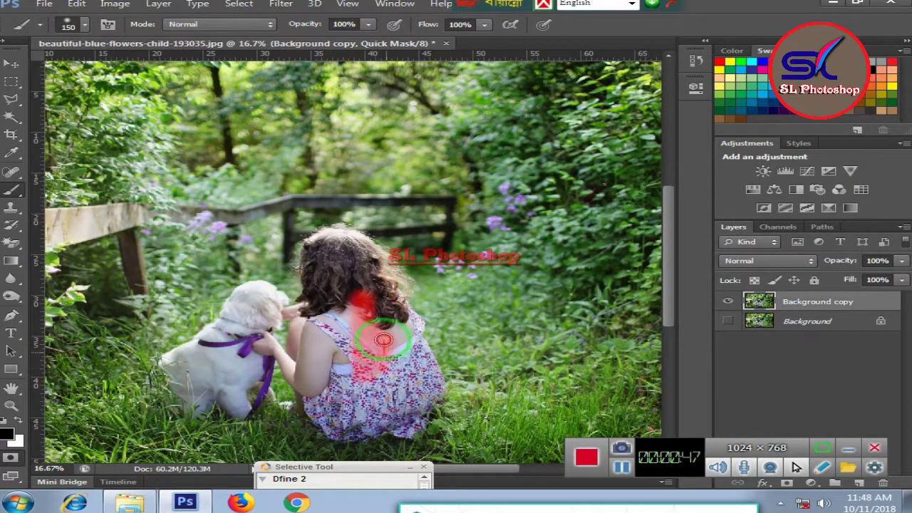
scroll(382, 354, up, 3)
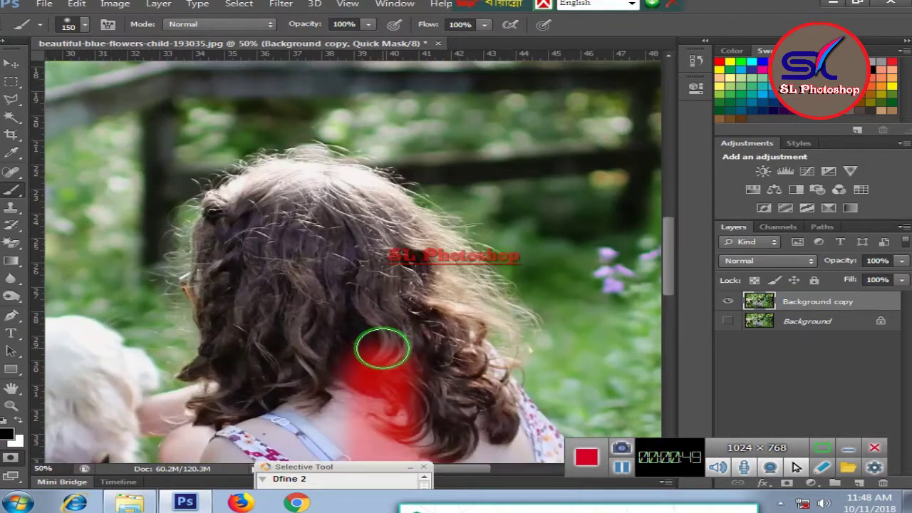
mouse_move(313, 218)
mouse_down()
mouse_move(387, 275)
mouse_move(401, 332)
mouse_move(316, 255)
mouse_move(282, 304)
mouse_move(283, 275)
mouse_up()
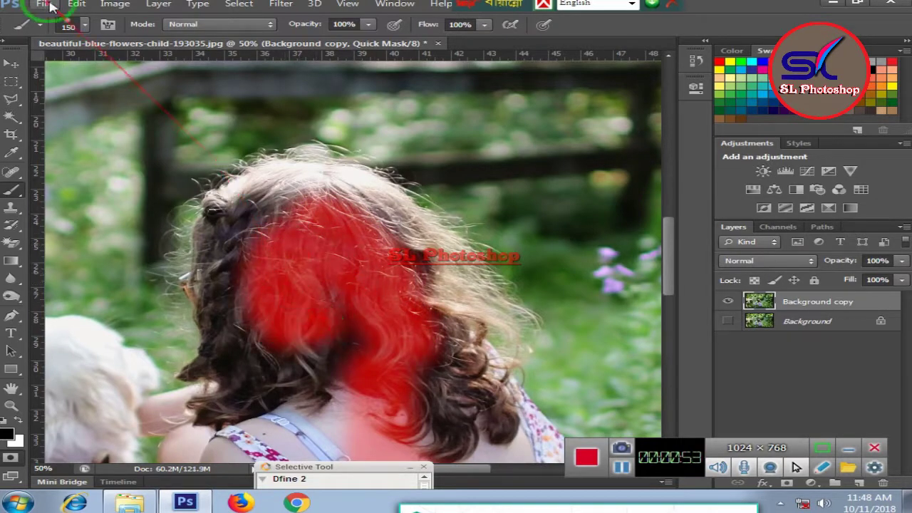
With a soft round brush, mask the top and right side of the hair and the dark patch by the neck.
click(84, 25)
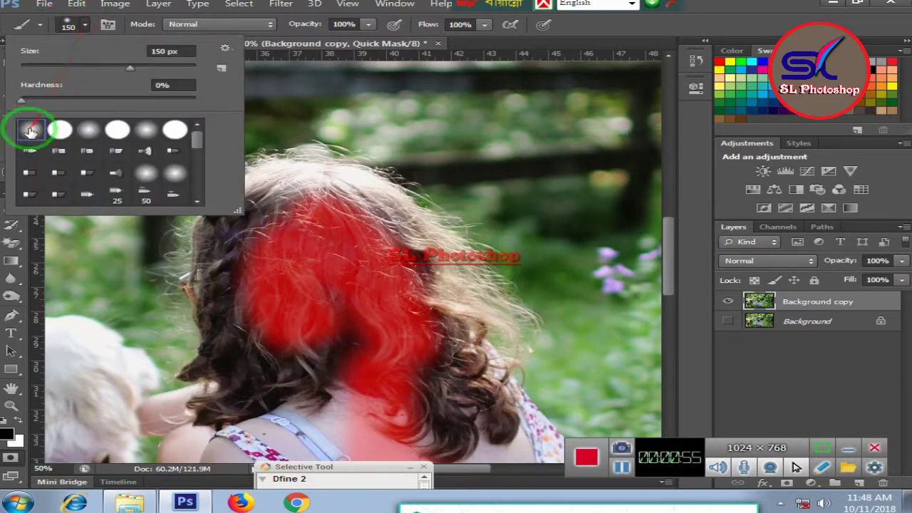
click(255, 225)
mouse_move(335, 240)
mouse_down()
mouse_move(254, 193)
mouse_move(354, 205)
mouse_move(448, 309)
mouse_move(468, 418)
mouse_move(437, 438)
mouse_move(423, 412)
mouse_up()
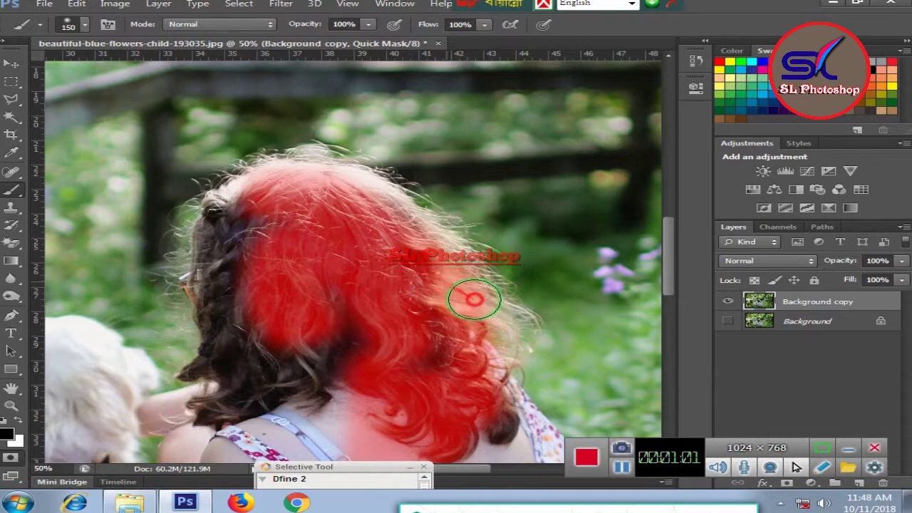
drag(474, 299, 483, 361)
drag(485, 427, 483, 367)
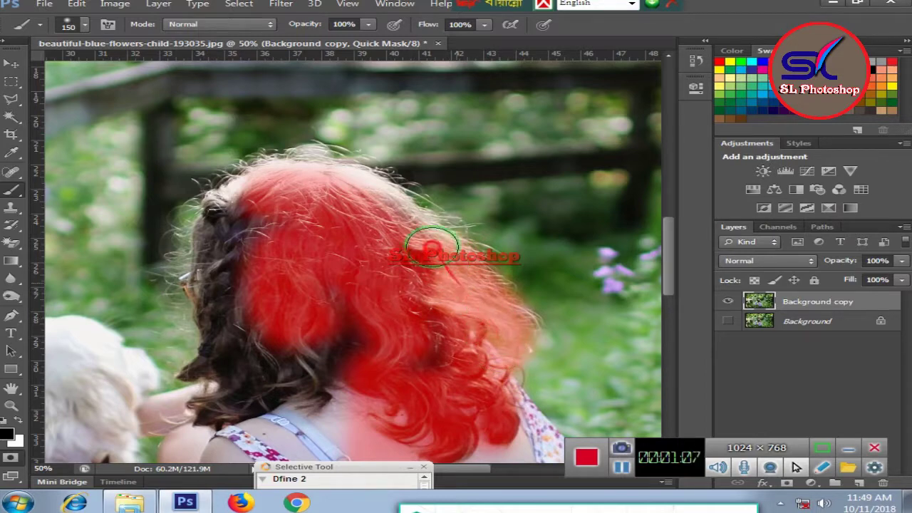
Fill the remaining gaps in the hair mask and cover the girl's neck.
mouse_move(431, 246)
mouse_down()
mouse_move(377, 193)
mouse_move(443, 255)
mouse_up()
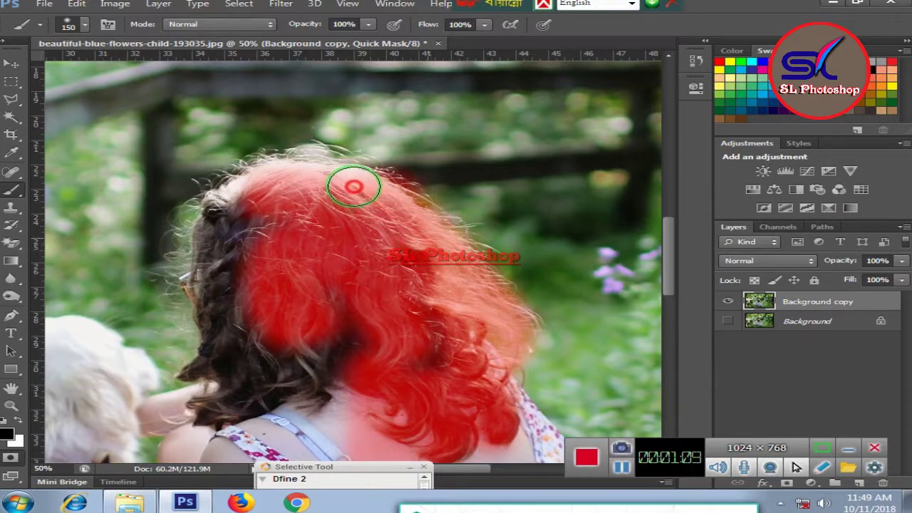
mouse_move(354, 187)
mouse_down()
mouse_move(294, 178)
mouse_move(315, 171)
mouse_move(248, 193)
mouse_move(214, 249)
mouse_move(259, 179)
mouse_move(245, 174)
mouse_move(250, 373)
mouse_move(228, 362)
mouse_move(244, 394)
mouse_move(218, 413)
mouse_move(316, 373)
mouse_move(310, 403)
mouse_move(279, 349)
mouse_up()
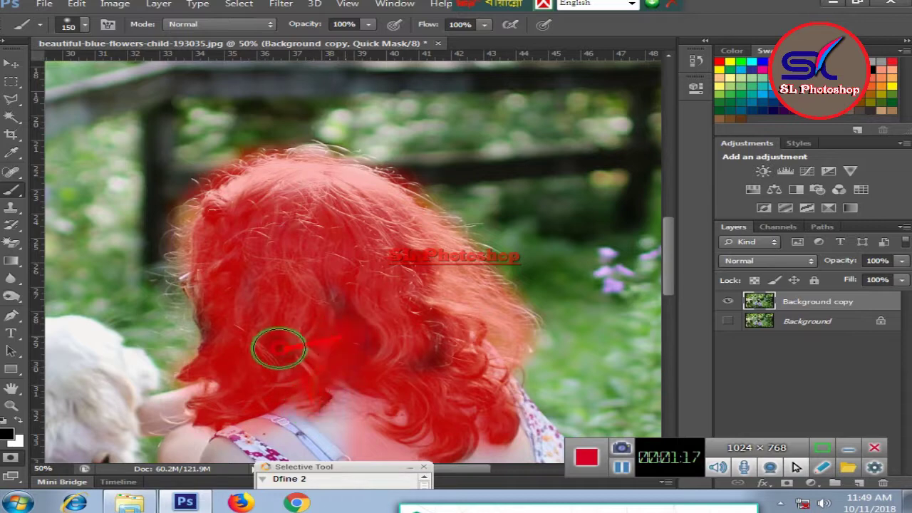
drag(448, 378, 330, 283)
drag(329, 283, 421, 366)
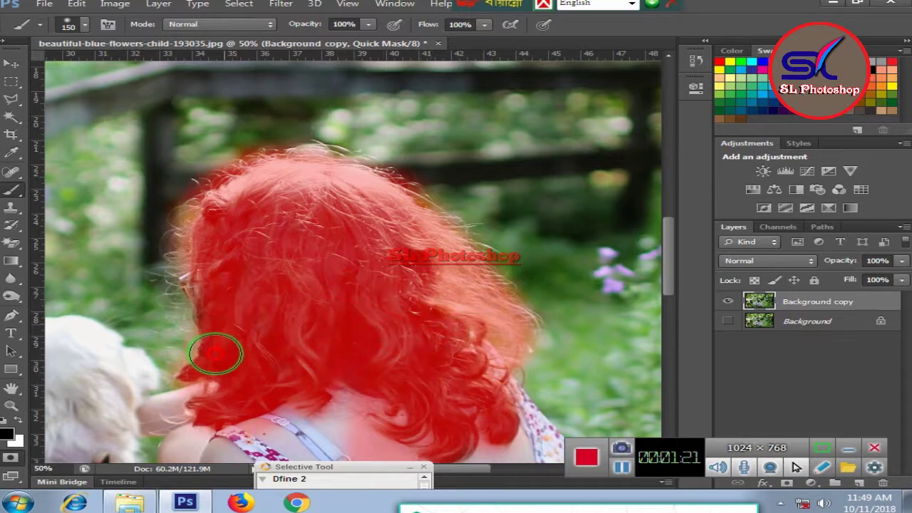
drag(190, 387, 232, 285)
Mask the girl's back, neckline, shoulder, arm and hand.
scroll(263, 285, down, 2)
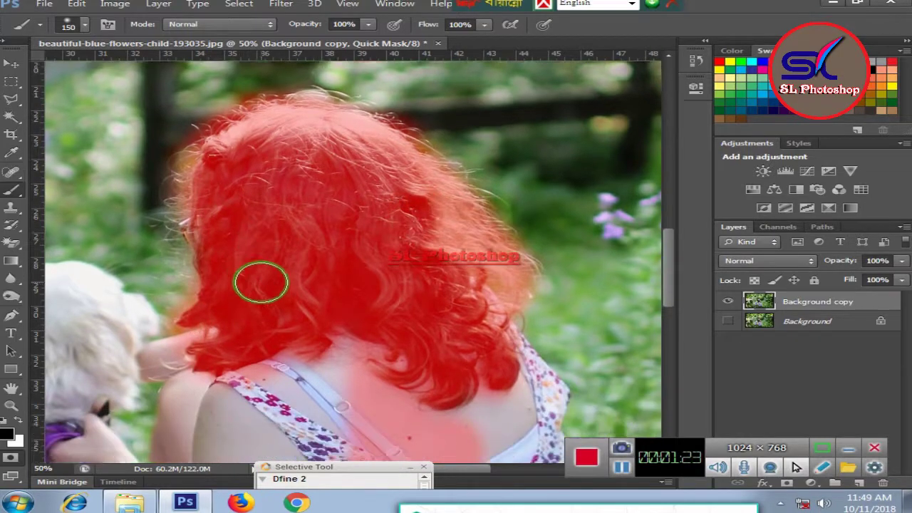
scroll(285, 306, down, 2)
scroll(292, 307, down, 2)
mouse_move(291, 297)
mouse_down()
mouse_move(248, 167)
mouse_move(265, 285)
mouse_move(275, 234)
mouse_move(342, 249)
mouse_move(336, 165)
mouse_up()
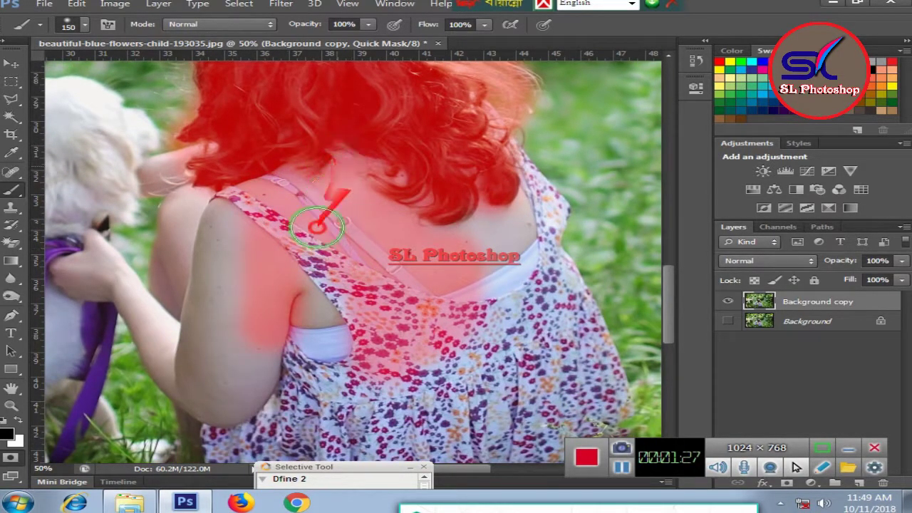
mouse_move(473, 318)
mouse_down()
mouse_move(499, 280)
mouse_move(448, 198)
mouse_move(509, 264)
mouse_move(504, 207)
mouse_move(466, 280)
mouse_up()
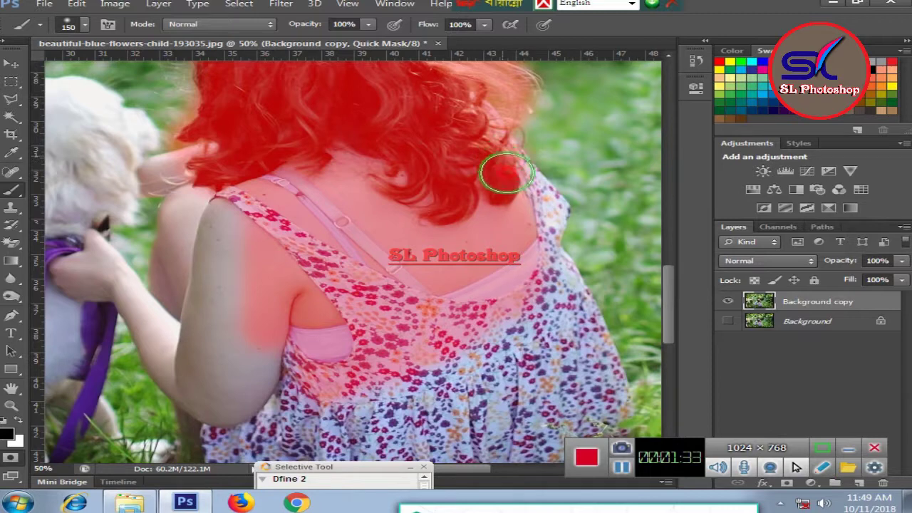
mouse_move(505, 173)
mouse_down()
mouse_move(534, 209)
mouse_move(550, 376)
mouse_move(526, 338)
mouse_move(482, 366)
mouse_move(489, 377)
mouse_move(541, 319)
mouse_up()
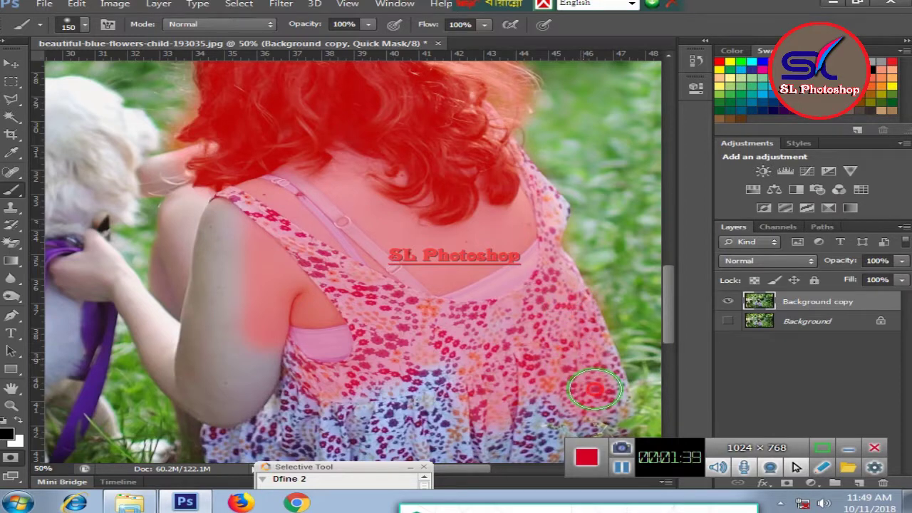
mouse_move(536, 423)
mouse_down()
mouse_move(437, 407)
mouse_move(417, 366)
mouse_move(366, 417)
mouse_move(270, 314)
mouse_move(234, 417)
mouse_move(194, 381)
mouse_up()
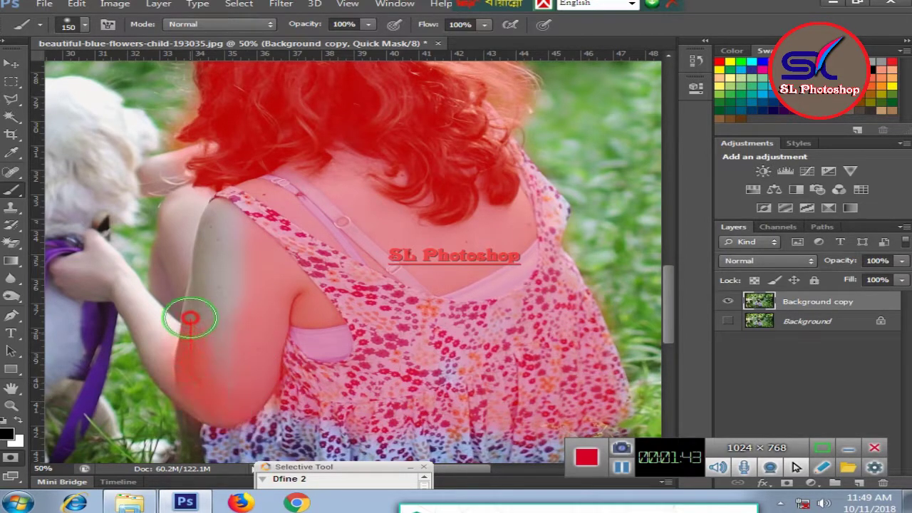
mouse_move(189, 319)
mouse_down()
mouse_move(209, 245)
mouse_move(230, 315)
mouse_move(204, 366)
mouse_move(153, 249)
mouse_up()
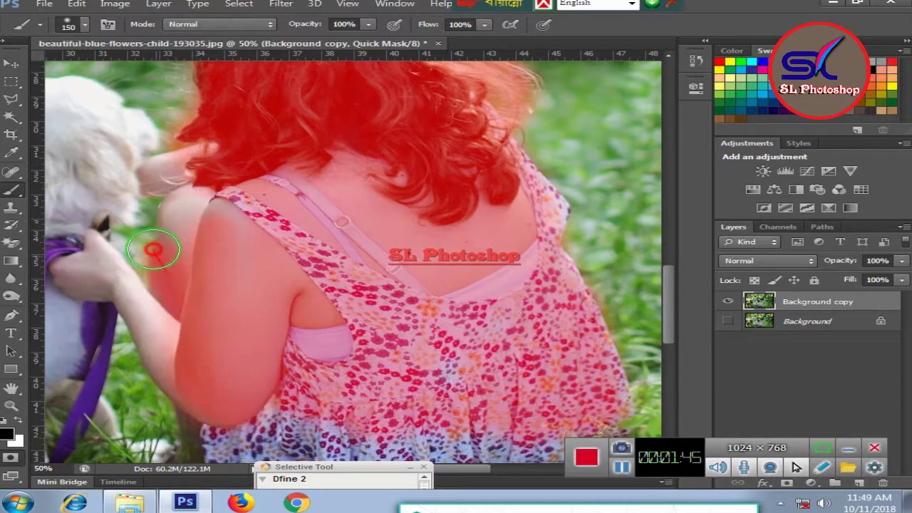
mouse_move(188, 165)
mouse_down()
mouse_move(133, 179)
mouse_move(132, 285)
mouse_move(82, 258)
mouse_move(190, 330)
mouse_move(178, 356)
mouse_move(266, 326)
mouse_up()
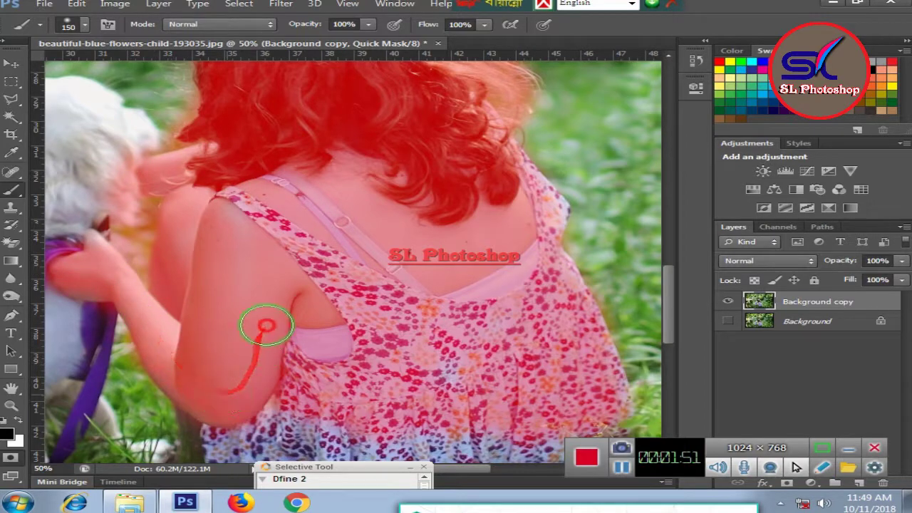
Mask the lower flowered dress down to its hem and the upper back.
scroll(287, 298, down, 4)
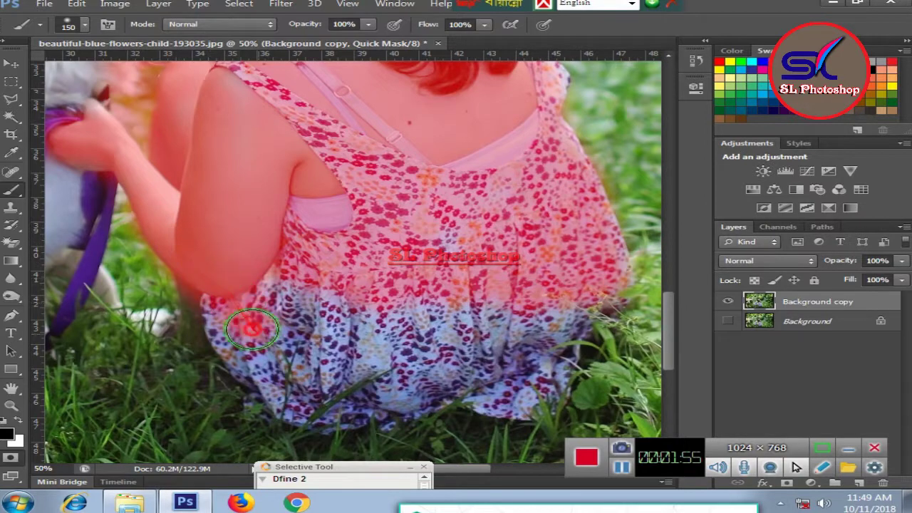
mouse_move(251, 328)
mouse_down()
mouse_move(226, 338)
mouse_move(285, 371)
mouse_move(334, 380)
mouse_up()
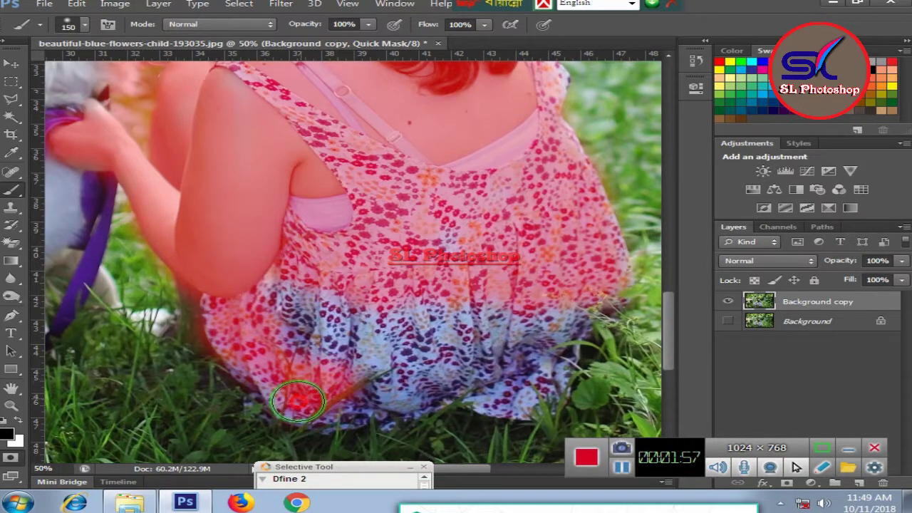
mouse_move(407, 390)
mouse_down()
mouse_move(385, 385)
mouse_move(338, 316)
mouse_move(284, 346)
mouse_move(283, 390)
mouse_up()
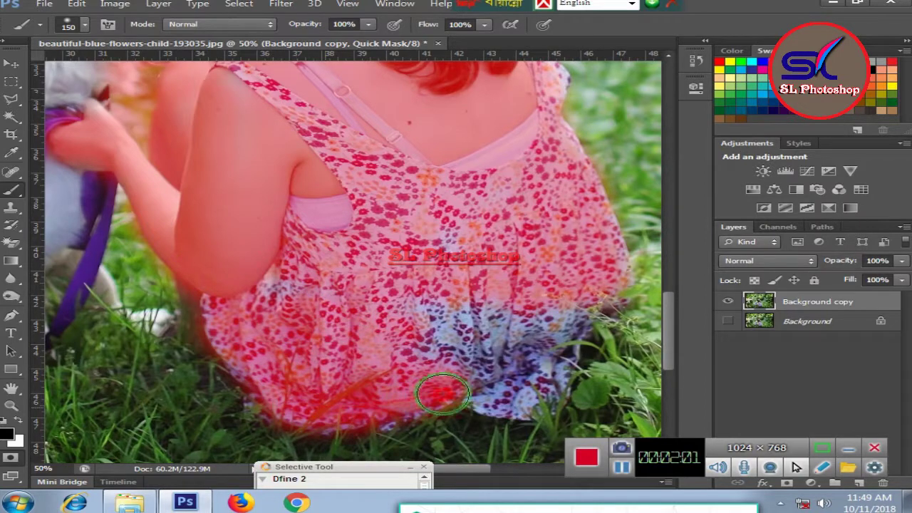
mouse_move(443, 393)
mouse_down()
mouse_move(522, 392)
mouse_move(562, 367)
mouse_move(541, 321)
mouse_move(456, 342)
mouse_move(424, 364)
mouse_move(427, 309)
mouse_move(230, 292)
mouse_move(427, 301)
mouse_move(448, 256)
mouse_move(483, 270)
mouse_move(489, 385)
mouse_up()
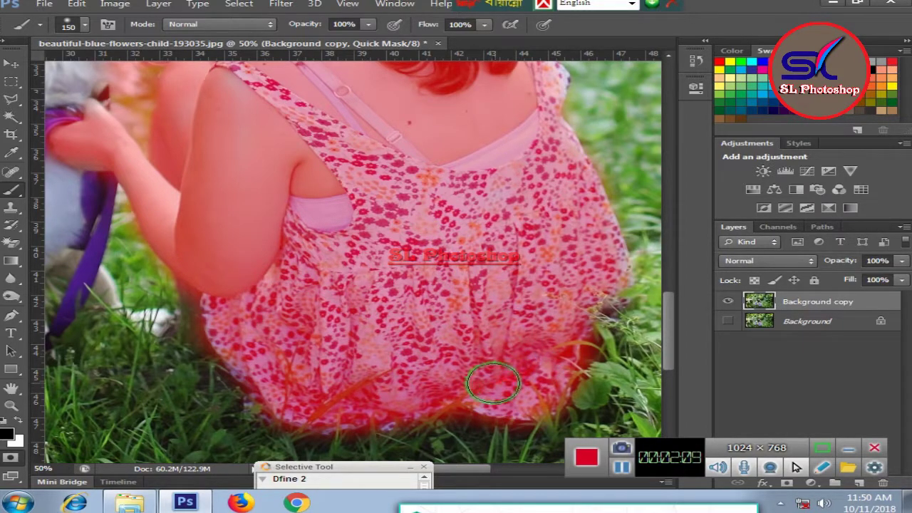
drag(347, 412, 594, 243)
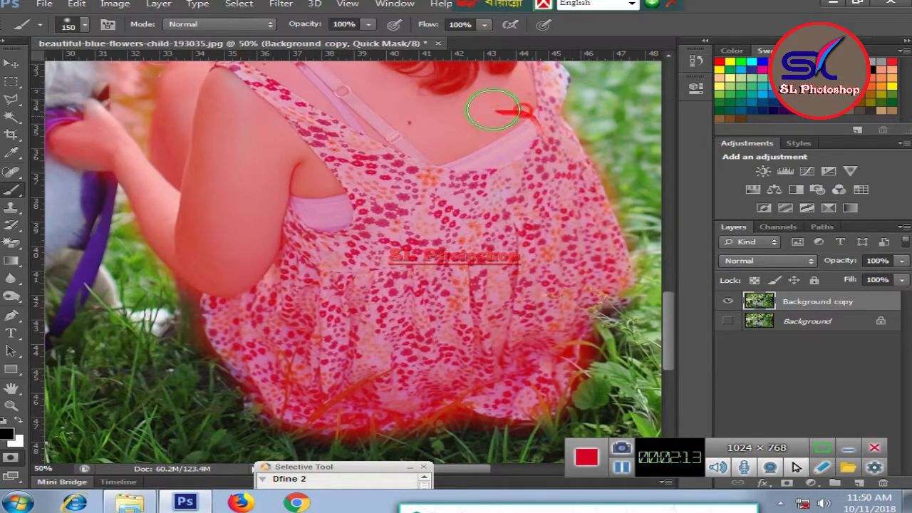
mouse_move(493, 110)
mouse_down()
mouse_move(285, 295)
mouse_move(463, 484)
mouse_up()
Mask the white dog's head, chin and collar area.
click(441, 466)
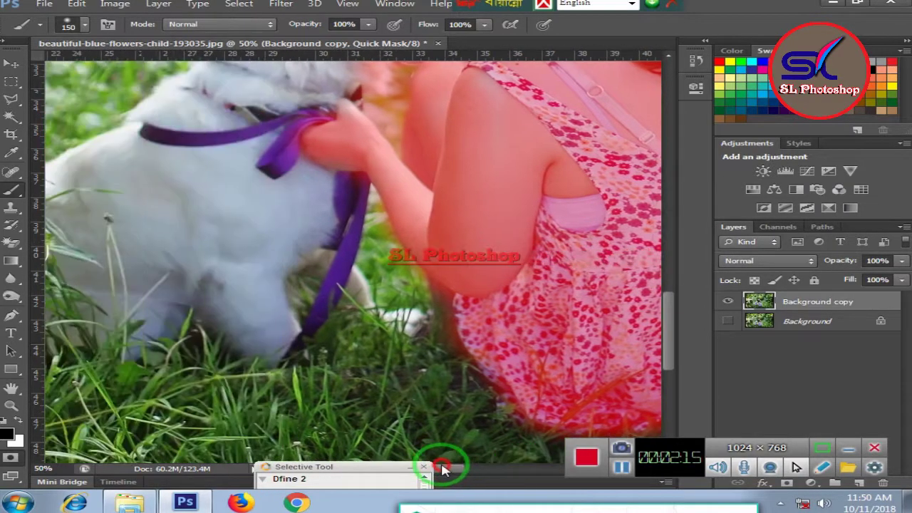
scroll(306, 254, up, 1)
scroll(312, 254, up, 2)
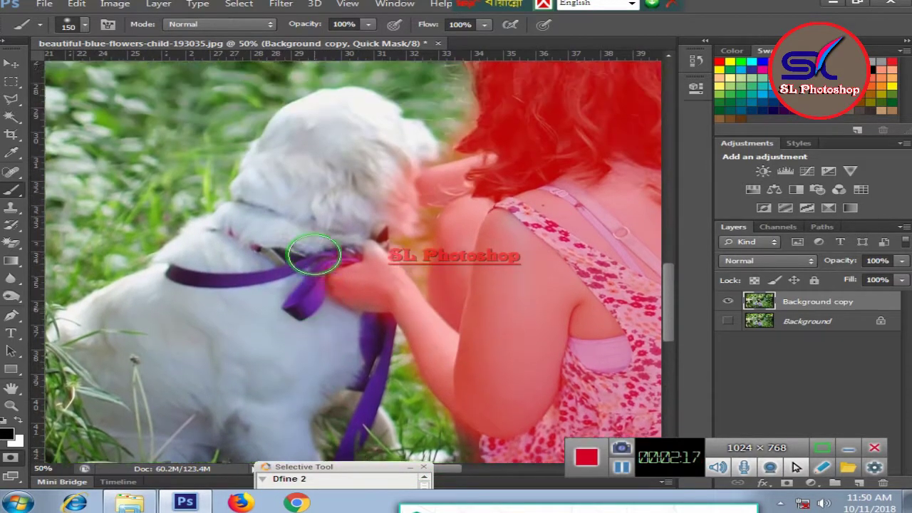
scroll(313, 254, up, 1)
mouse_move(326, 197)
mouse_down()
mouse_move(342, 153)
mouse_move(381, 183)
mouse_move(375, 138)
mouse_move(325, 129)
mouse_move(295, 159)
mouse_move(287, 228)
mouse_move(278, 174)
mouse_up()
mouse_move(236, 268)
mouse_down()
mouse_move(332, 239)
mouse_move(320, 185)
mouse_move(374, 257)
mouse_move(295, 295)
mouse_move(197, 301)
mouse_move(247, 238)
mouse_move(203, 264)
mouse_move(153, 335)
mouse_move(257, 351)
mouse_move(250, 377)
mouse_move(280, 387)
mouse_move(277, 410)
mouse_move(295, 417)
mouse_move(350, 336)
mouse_move(315, 406)
mouse_move(252, 305)
mouse_move(142, 341)
mouse_move(275, 254)
mouse_move(367, 324)
mouse_up()
Mask the dog's lower chest, the purple strap and the small gap by its paw.
scroll(294, 291, down, 5)
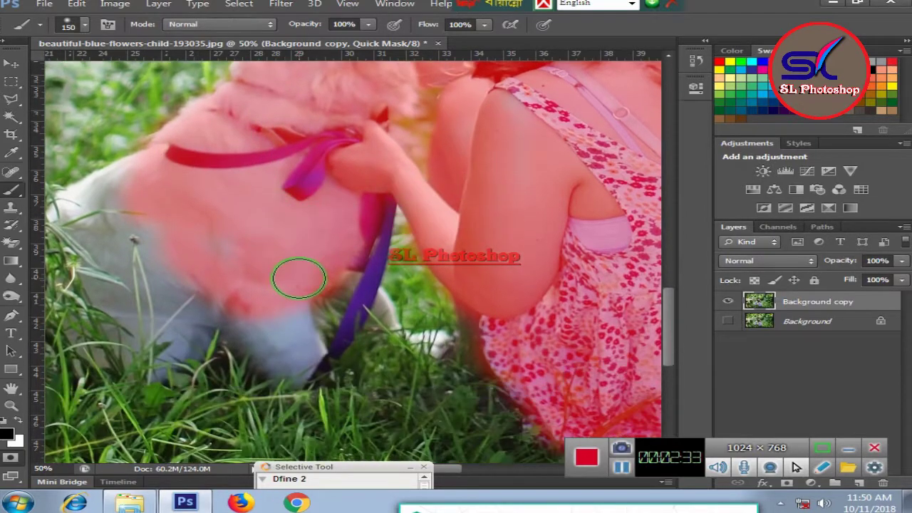
scroll(295, 270, down, 2)
mouse_move(294, 312)
mouse_down()
mouse_move(249, 265)
mouse_move(300, 316)
mouse_move(289, 230)
mouse_up()
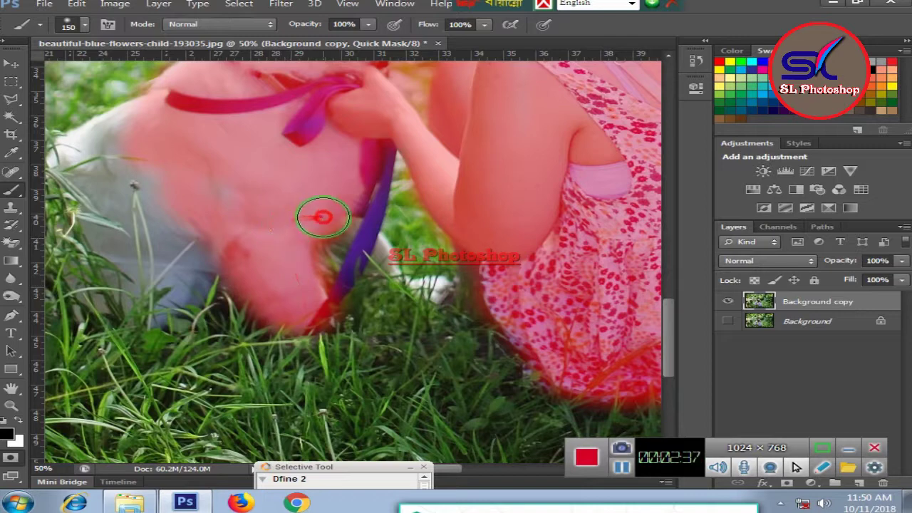
drag(352, 239, 344, 256)
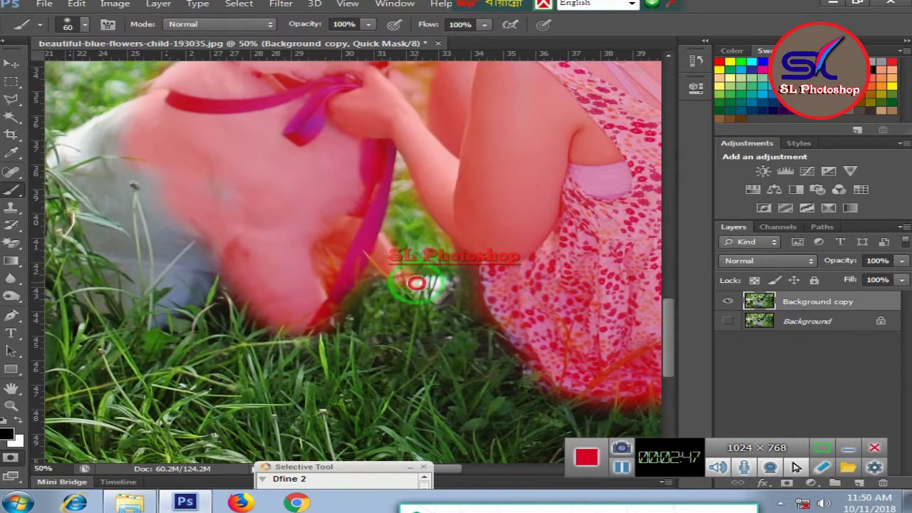
mouse_move(435, 286)
mouse_down()
mouse_move(427, 295)
mouse_move(442, 282)
mouse_up()
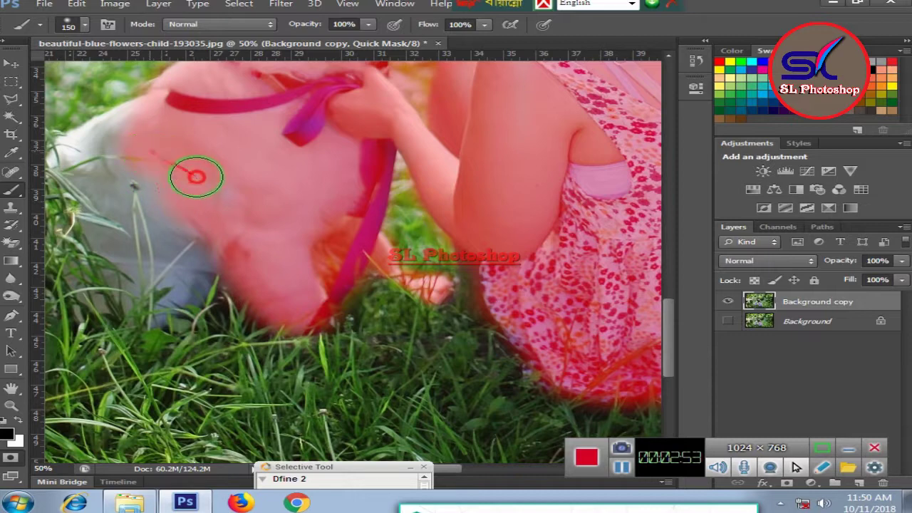
Mask the dog's shaded side, lower body, left-edge fur and rear along the ribbon.
mouse_move(199, 182)
mouse_down()
mouse_move(214, 203)
mouse_move(182, 279)
mouse_up()
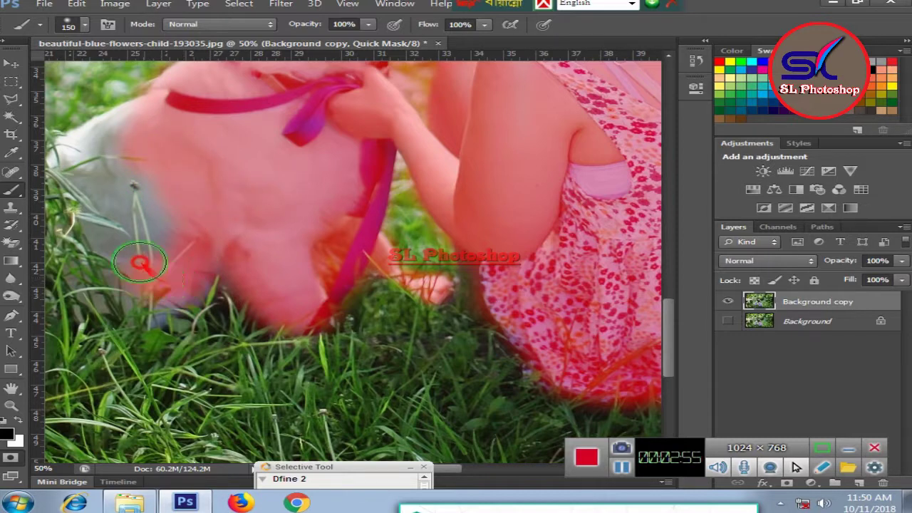
mouse_move(157, 221)
mouse_down()
mouse_move(173, 269)
mouse_move(75, 228)
mouse_move(127, 194)
mouse_up()
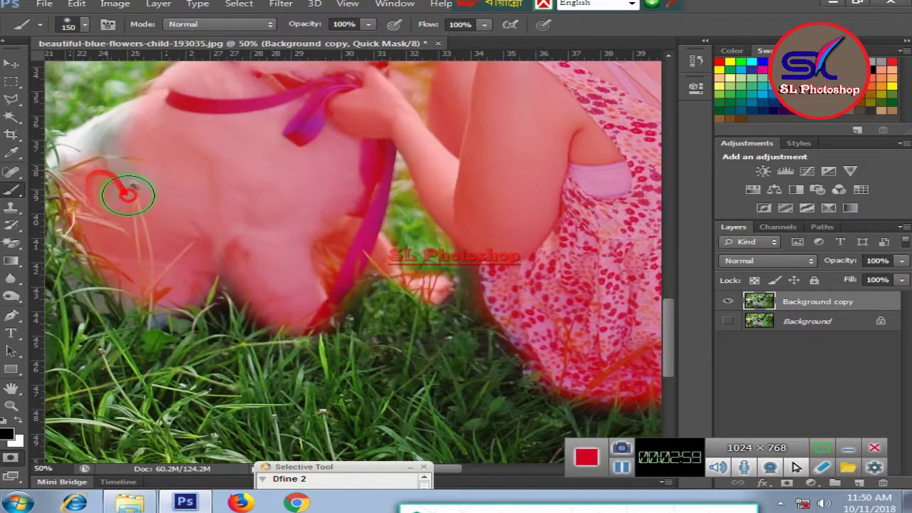
drag(89, 154, 137, 123)
drag(111, 131, 71, 153)
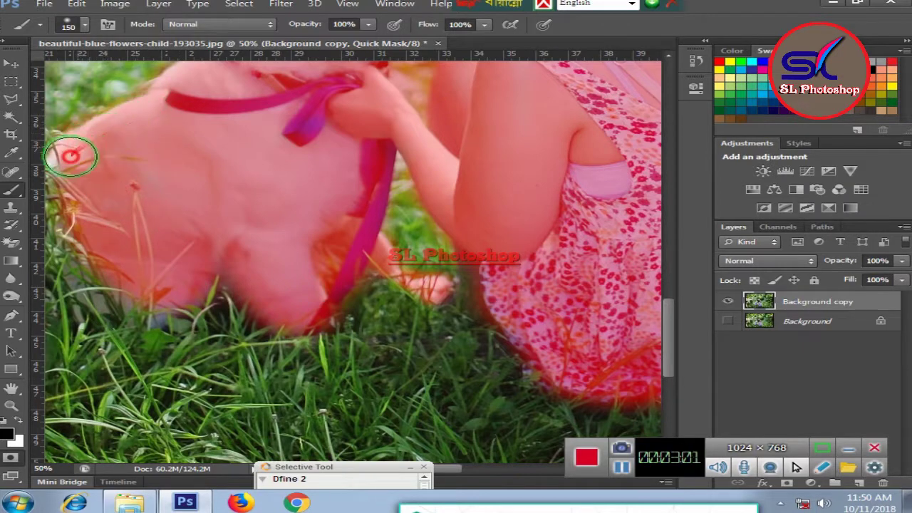
drag(450, 471, 428, 472)
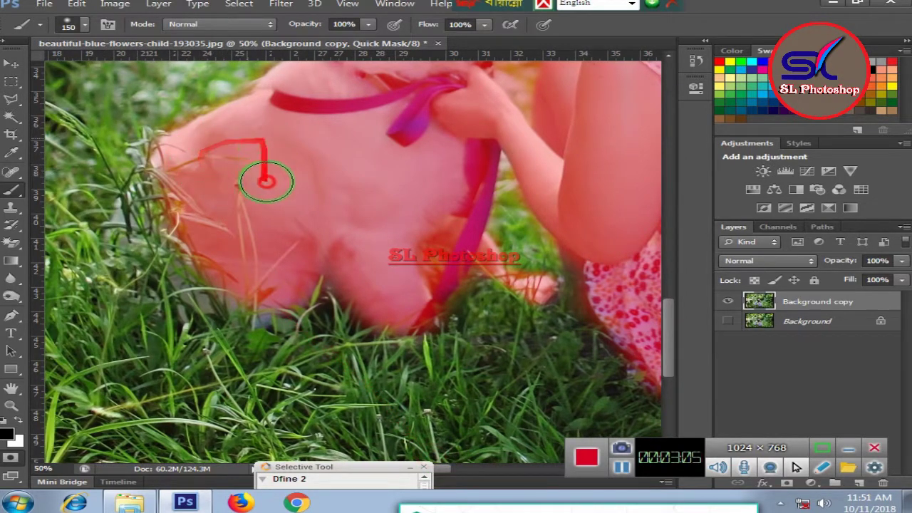
drag(269, 276, 396, 165)
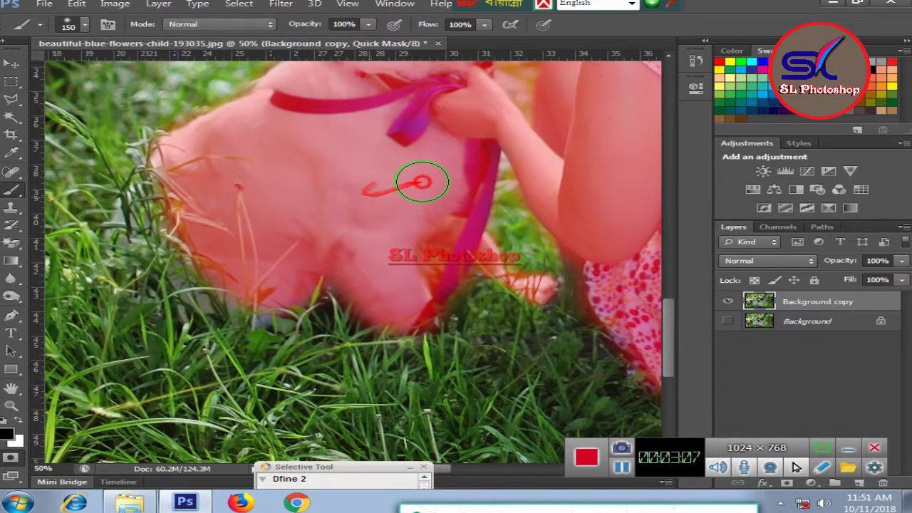
drag(460, 103, 306, 96)
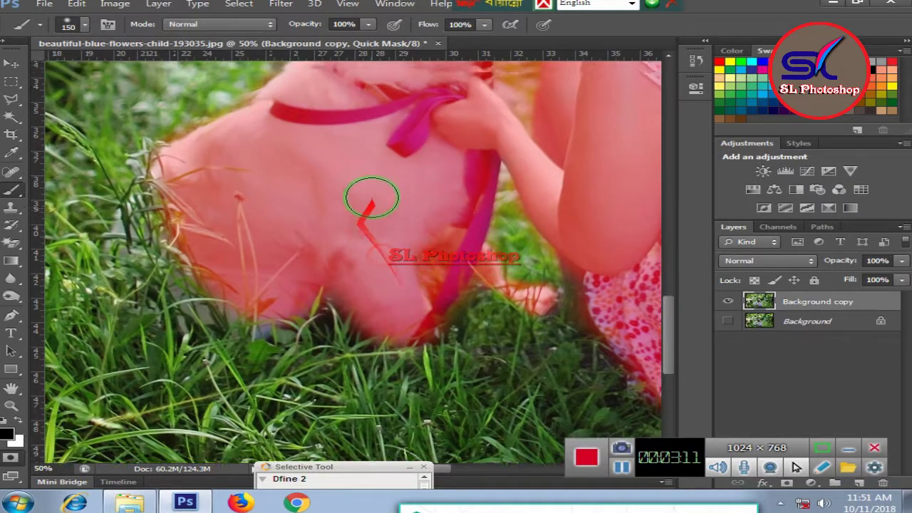
Pan and zoom out to 16.7% to view the whole masked photo.
scroll(366, 193, up, 3)
scroll(372, 193, up, 2)
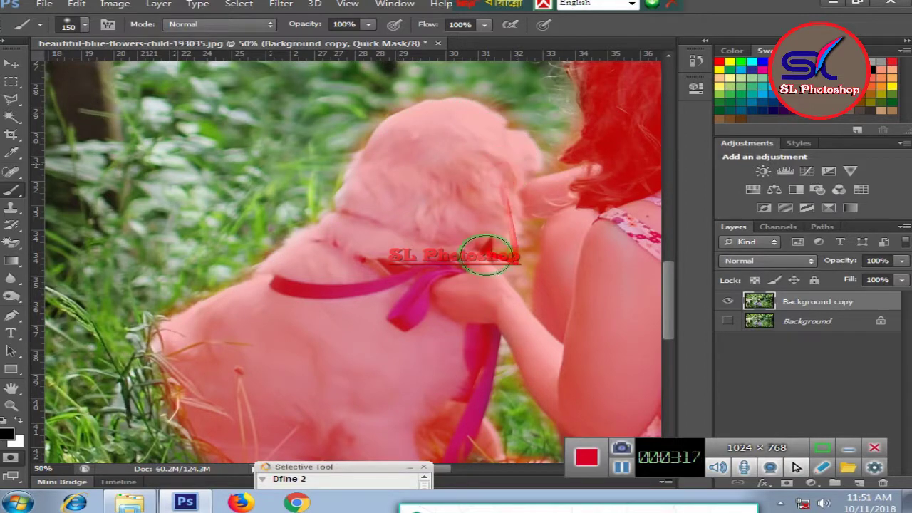
mouse_move(440, 472)
mouse_down()
mouse_move(463, 498)
mouse_move(481, 491)
mouse_up()
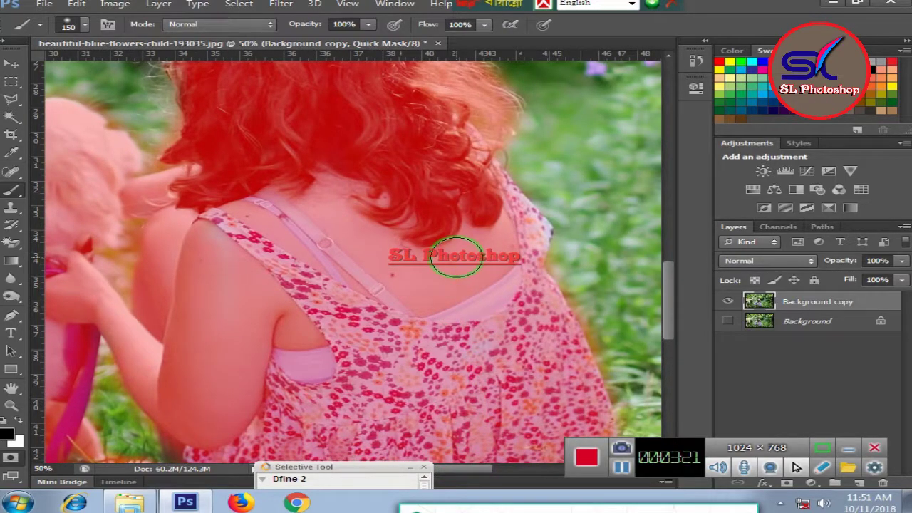
scroll(455, 256, down, 1)
scroll(455, 257, down, 1)
scroll(455, 256, down, 1)
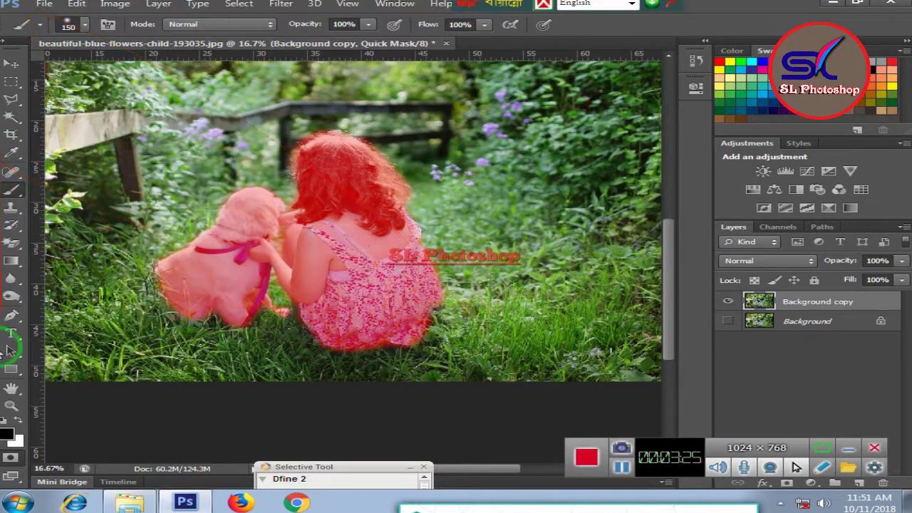
Turn the quick mask into a selection and apply Radial Blur: Zoom, amount 32, Best quality.
click(11, 456)
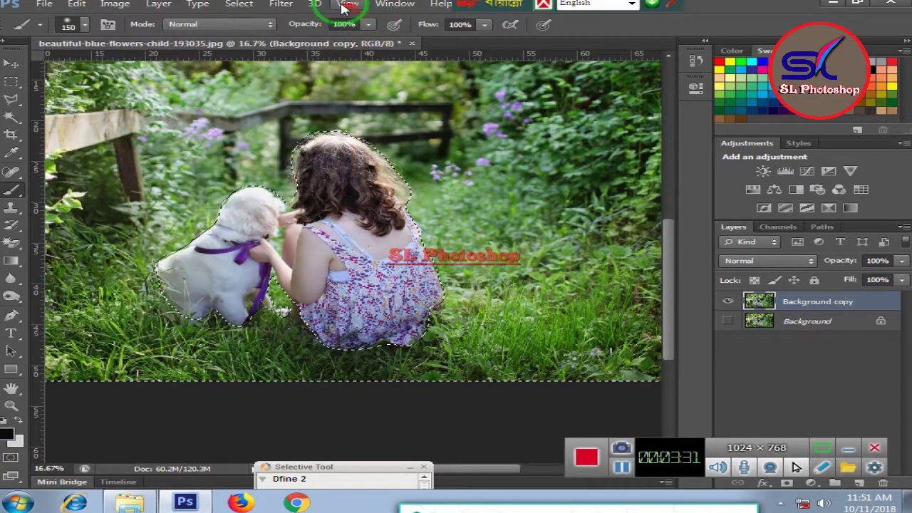
click(282, 4)
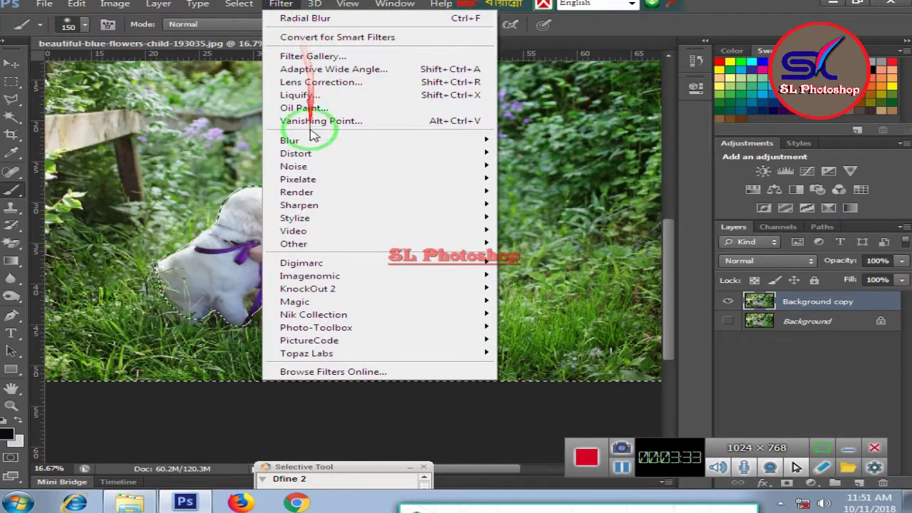
mouse_move(289, 140)
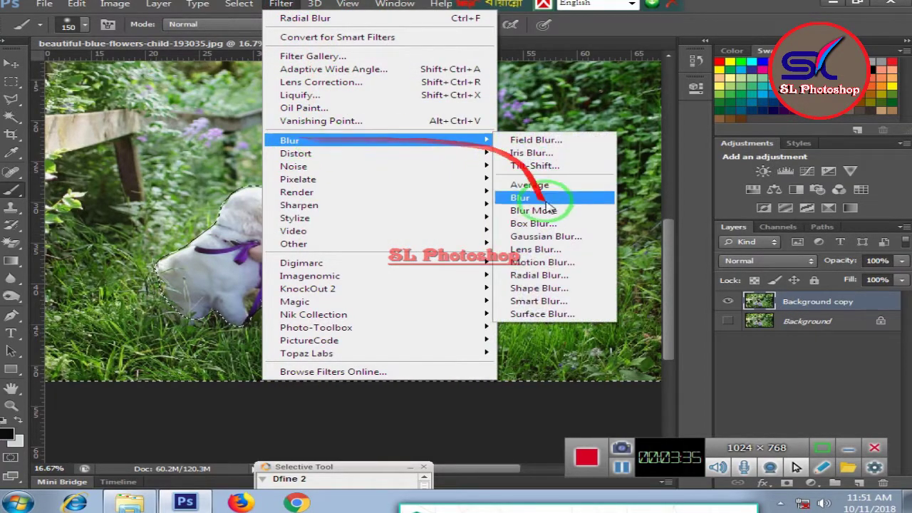
click(565, 280)
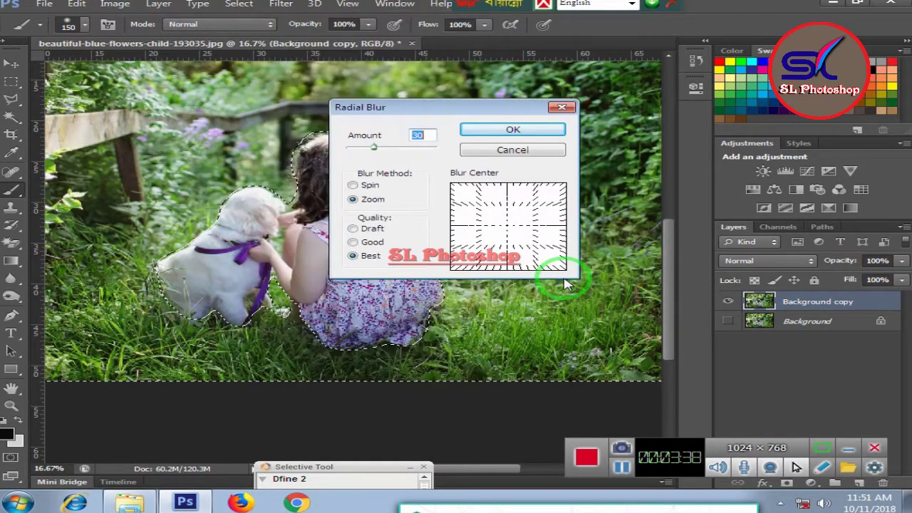
click(354, 187)
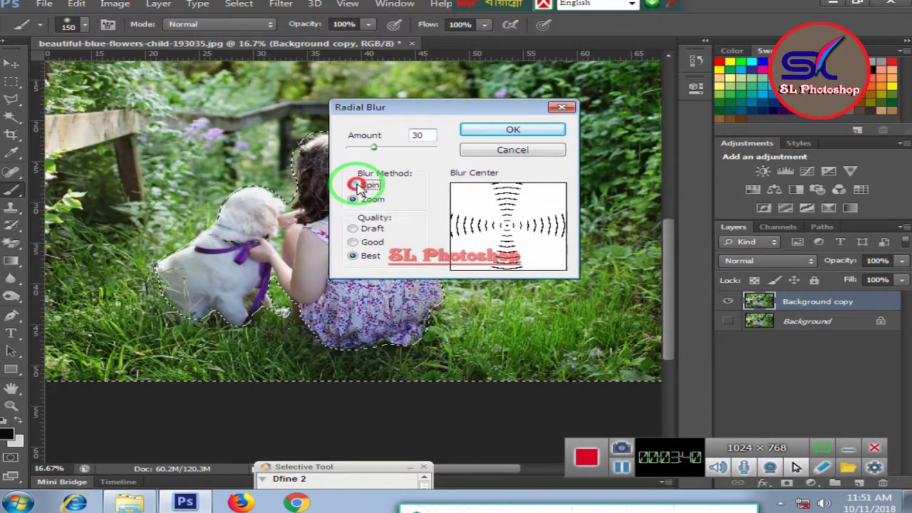
click(353, 242)
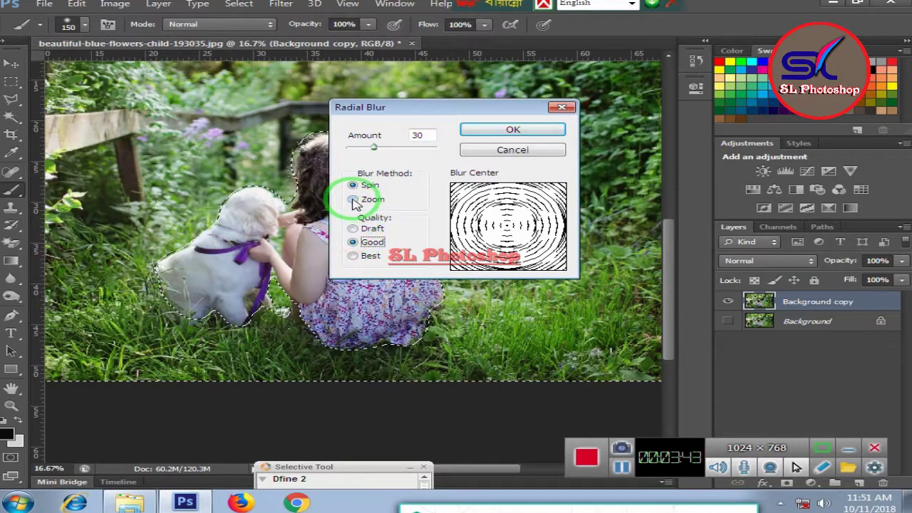
click(353, 200)
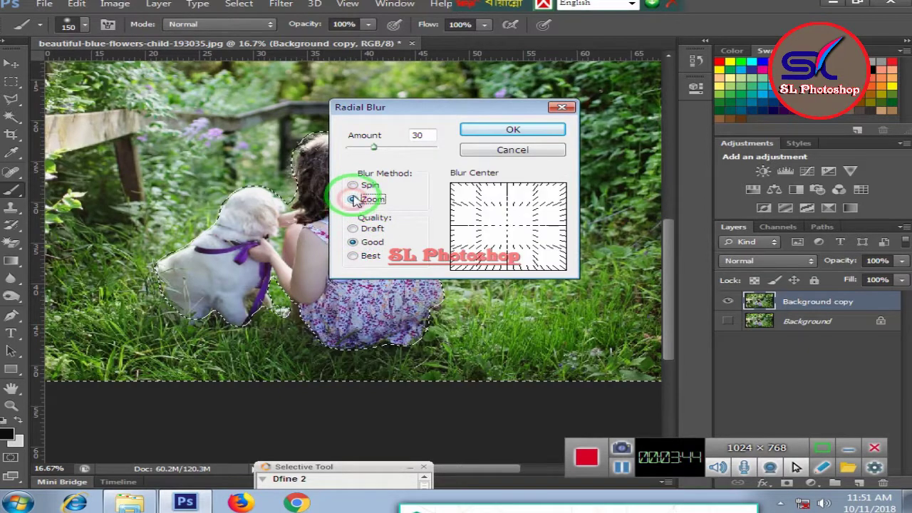
click(356, 257)
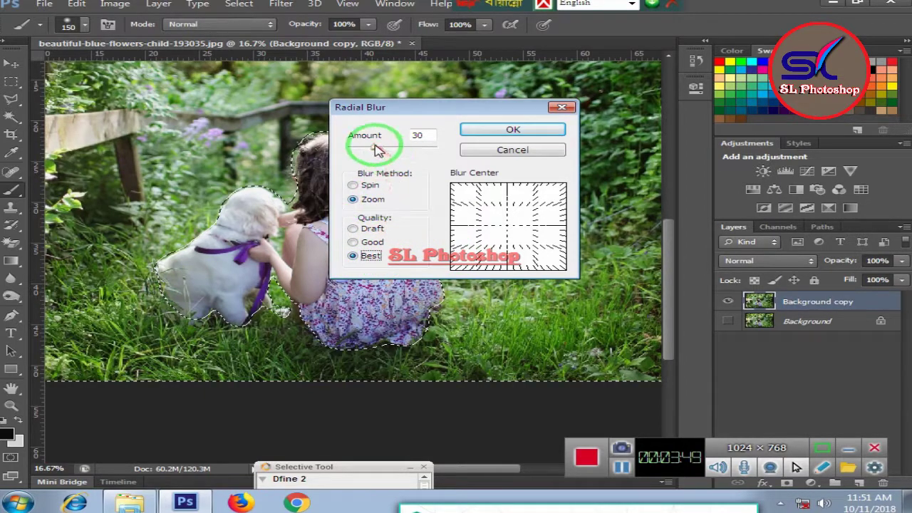
drag(376, 150, 375, 150)
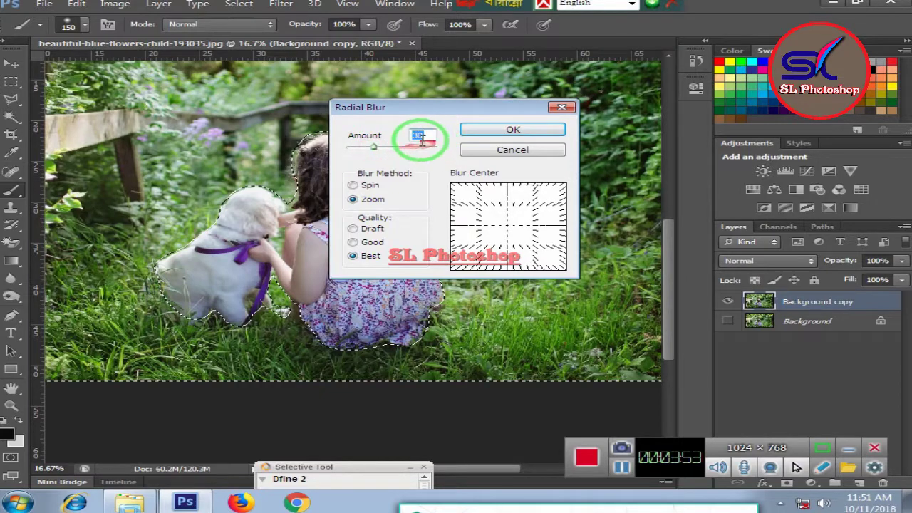
click(513, 131)
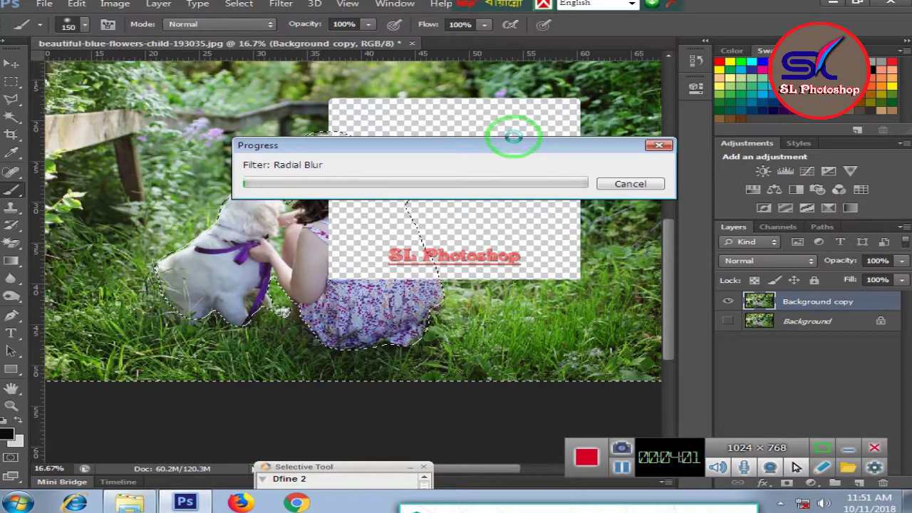
Wait for the Radial Blur to finish on the garden background.
click(618, 468)
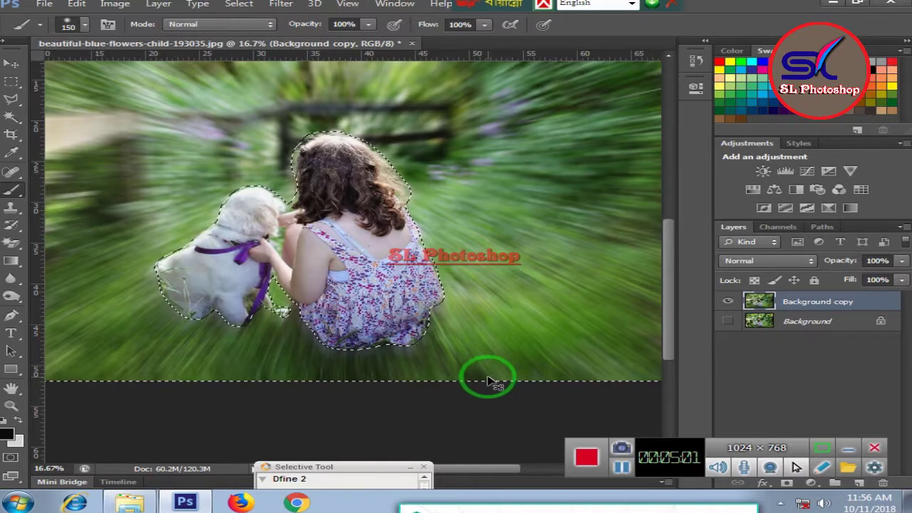
Deselect the girl and dog and zoom so the photo fills the window.
key(ctrl+d)
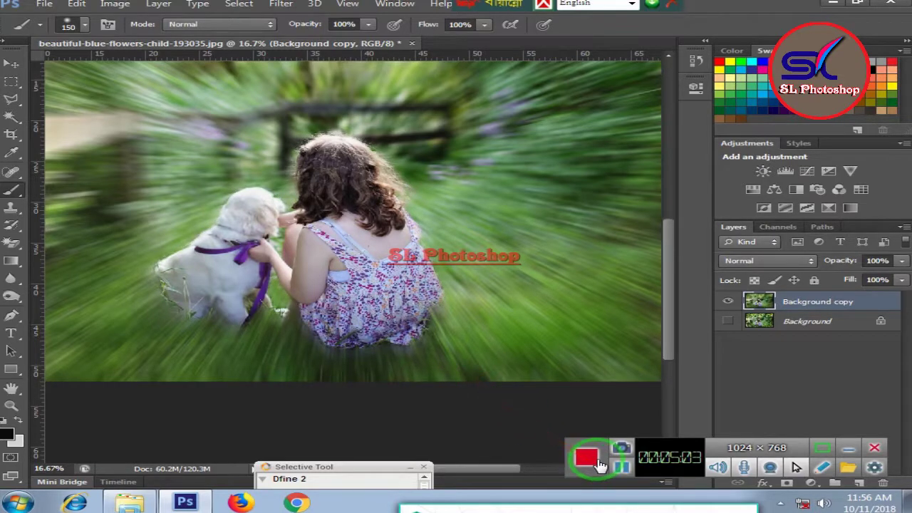
key(ctrl+minus)
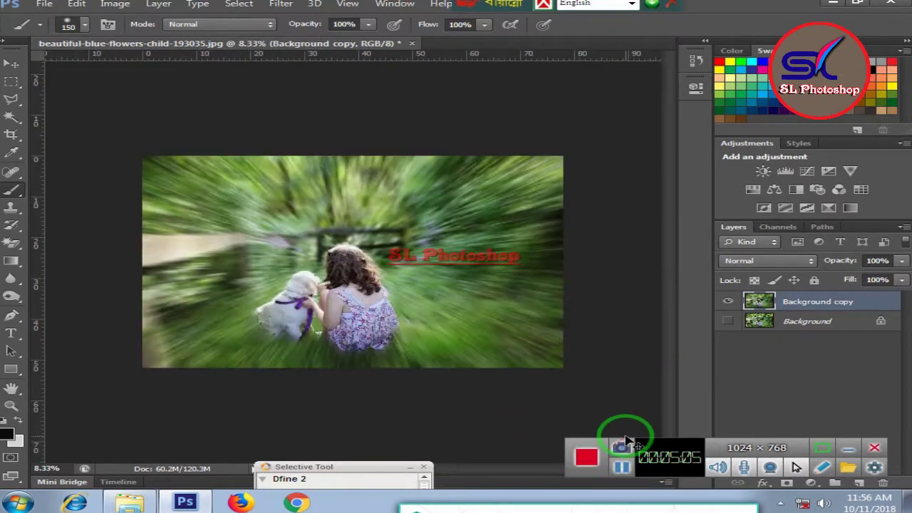
key(ctrl+plus)
key(ctrl+minus)
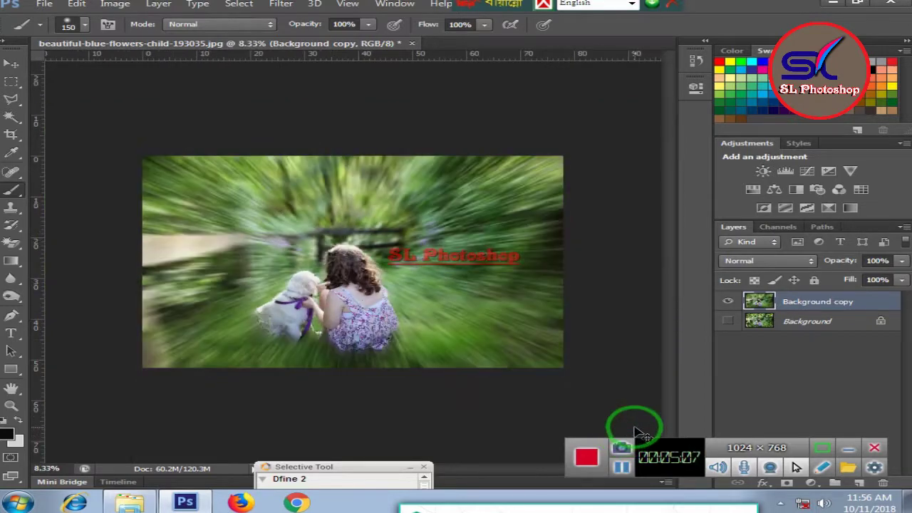
key(ctrl+plus)
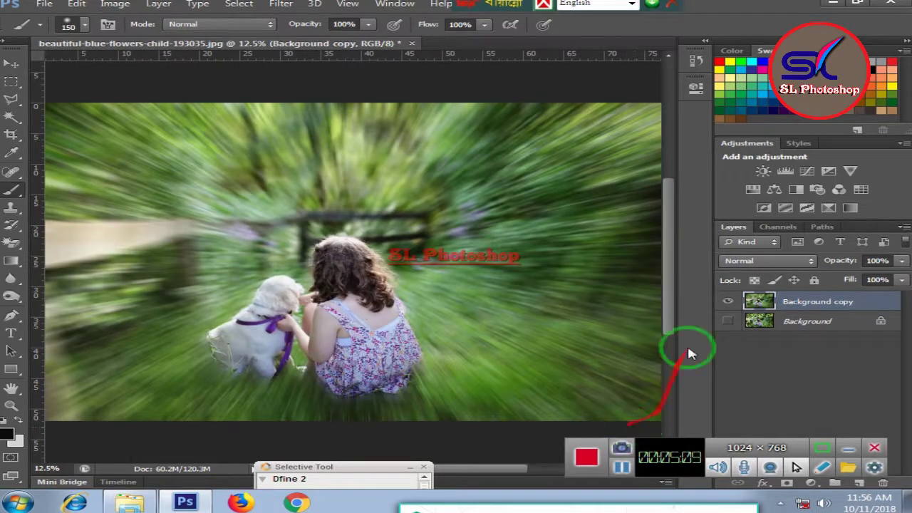
Toggle the layer visibility repeatedly to compare the blurred and original photo.
click(728, 302)
click(730, 302)
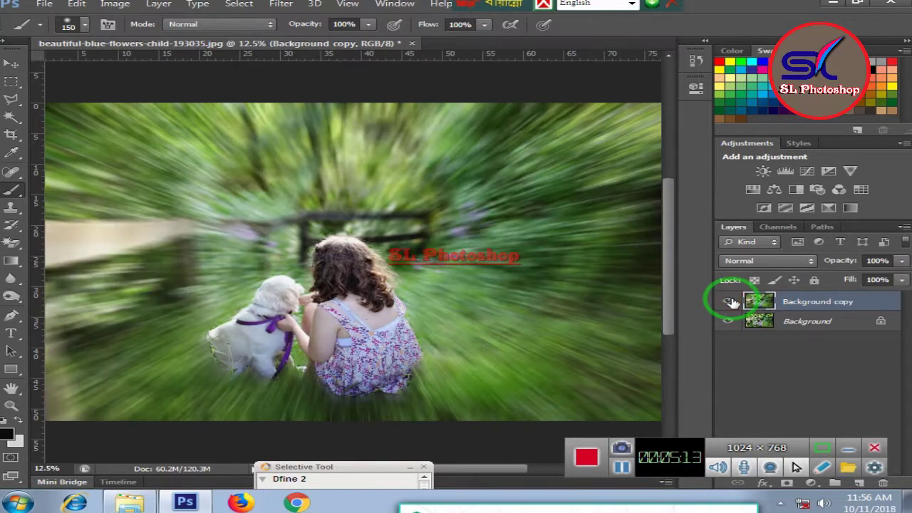
click(729, 302)
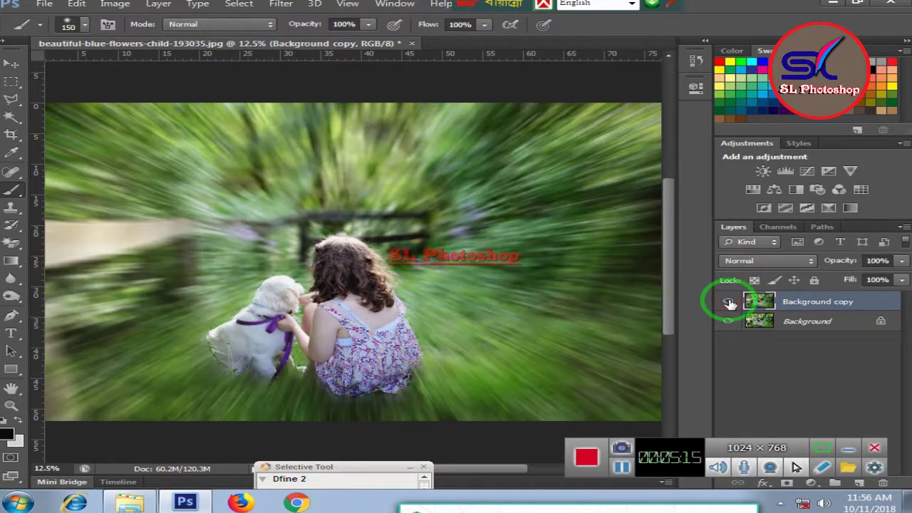
click(729, 302)
click(728, 302)
click(729, 302)
click(729, 303)
click(729, 302)
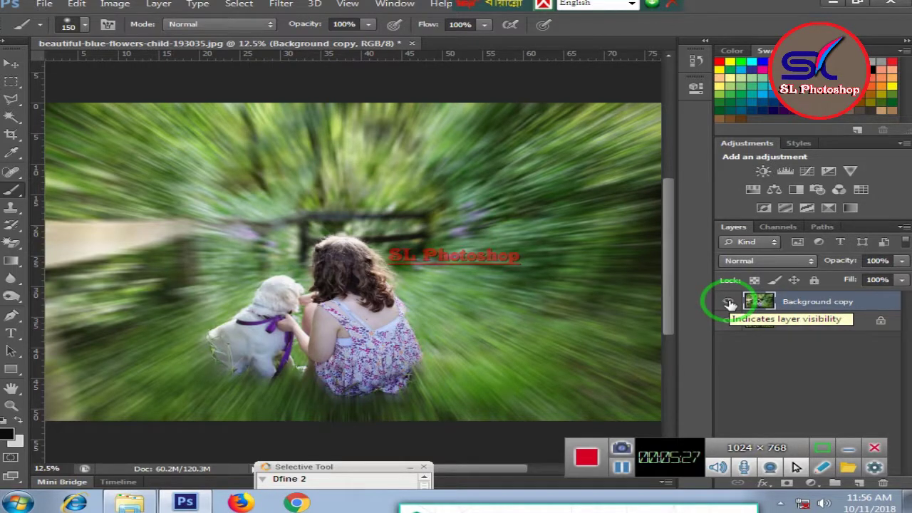
click(729, 302)
click(729, 303)
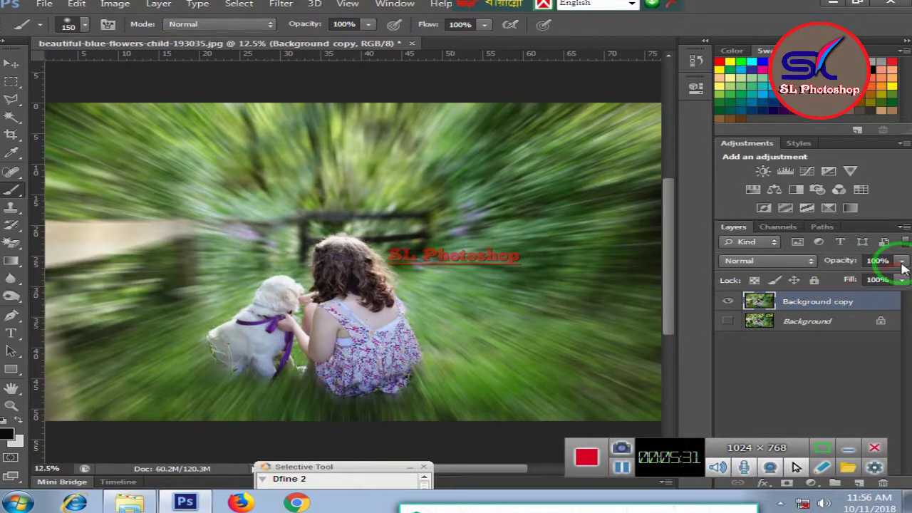
Fade the Background copy to about half opacity, then restore it to 100%.
click(901, 261)
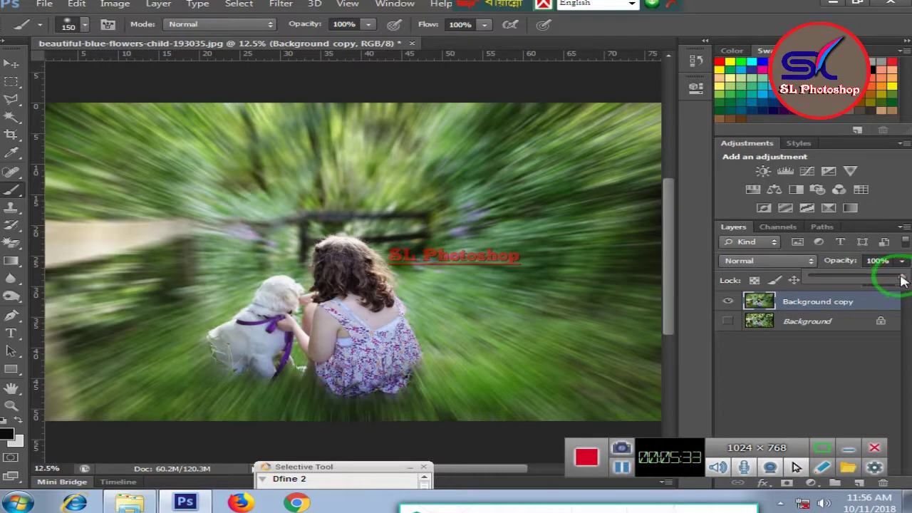
drag(899, 277, 857, 287)
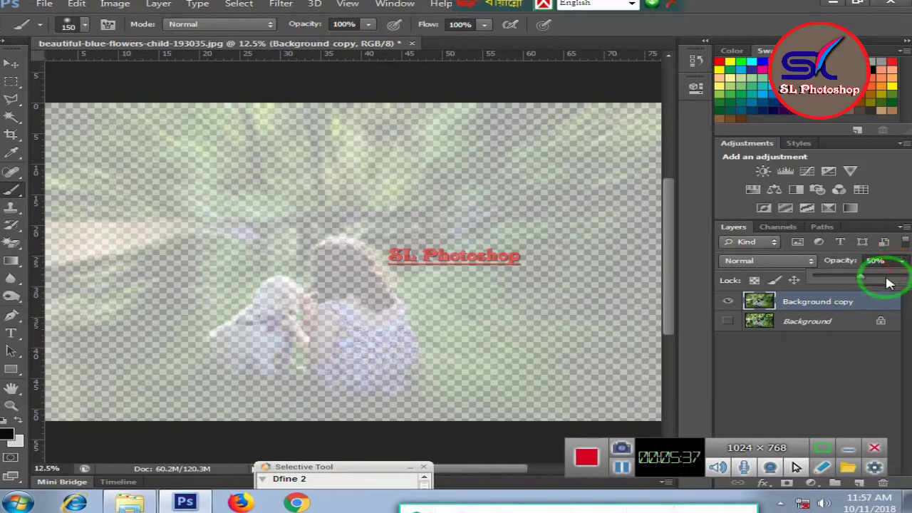
drag(889, 282, 906, 276)
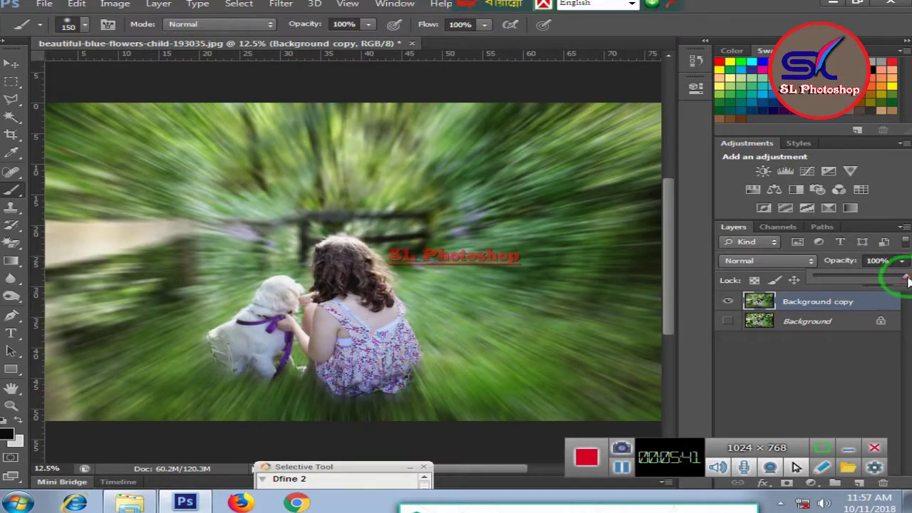
Deselect the layer, hide all panels with the Move tool active, then zoom in and back out.
click(793, 368)
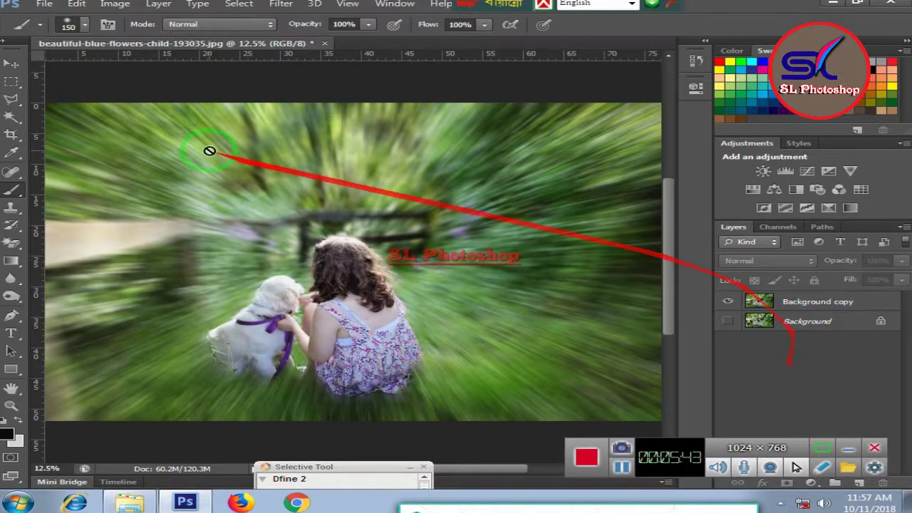
click(18, 67)
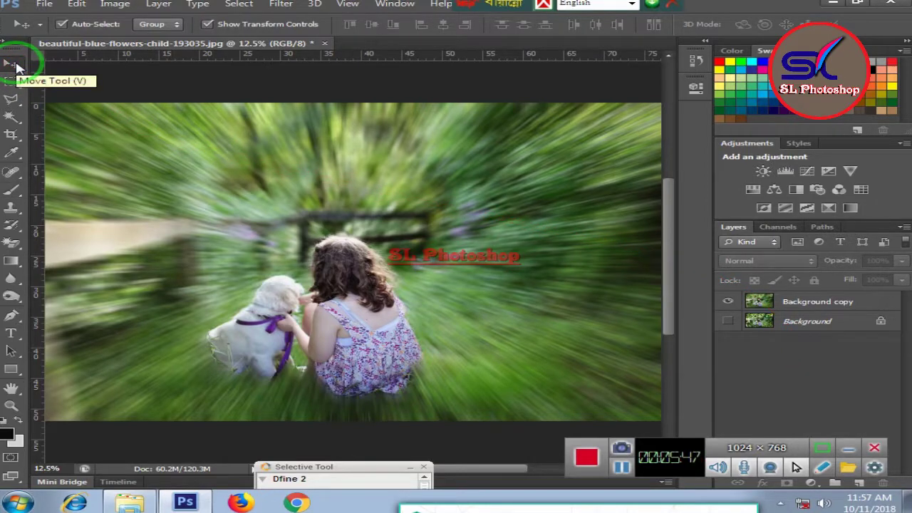
key(Tab)
key(ctrl+0)
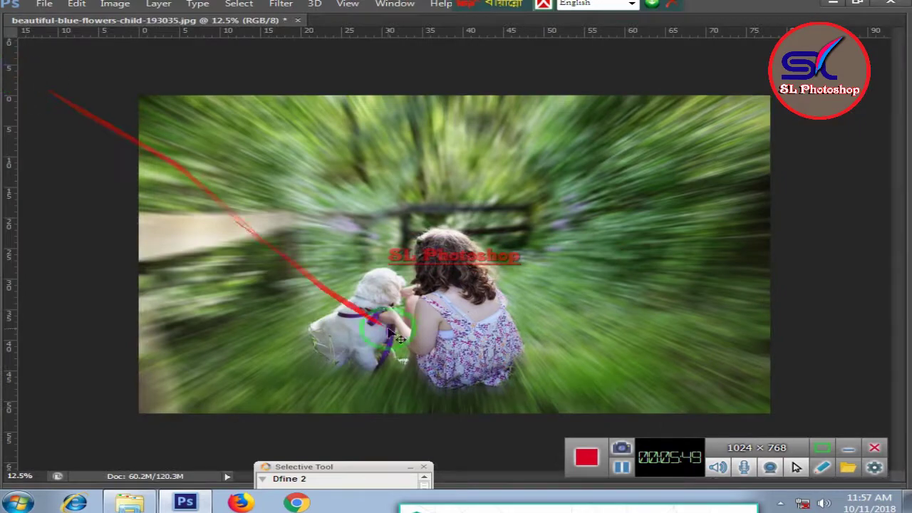
key(ctrl+plus)
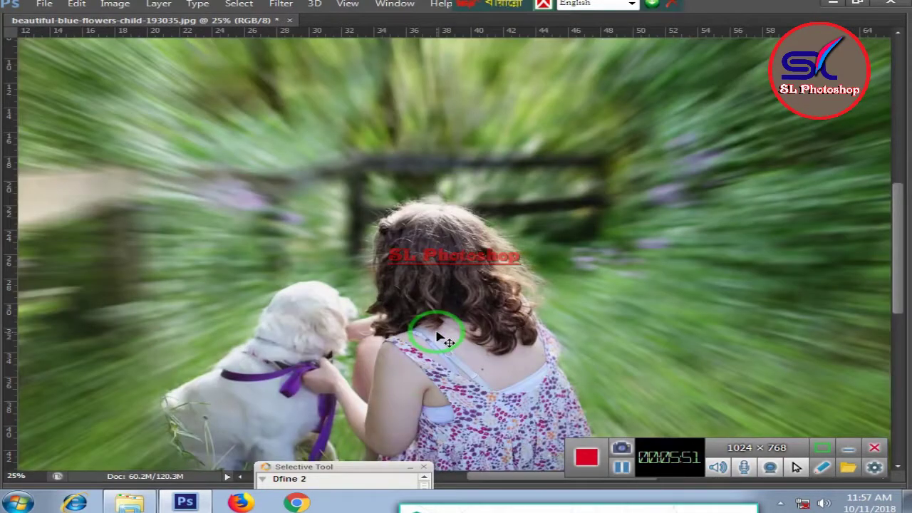
key(ctrl+minus)
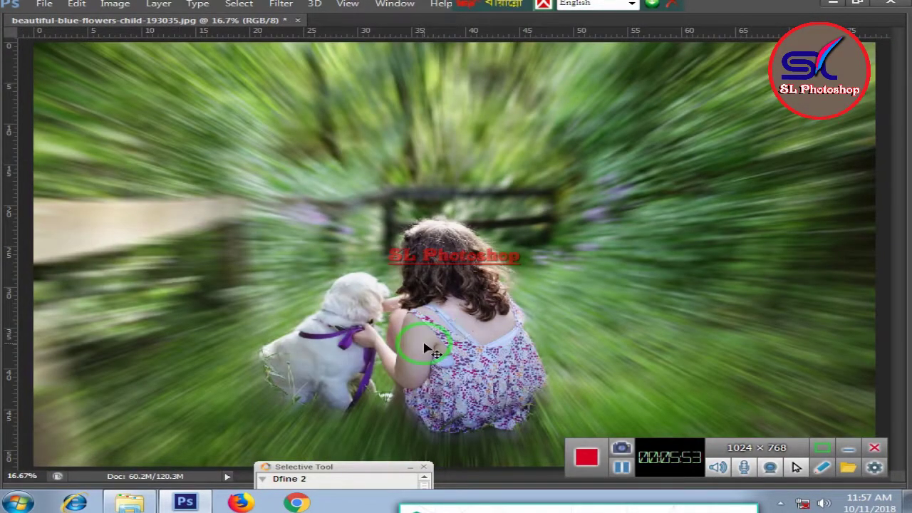